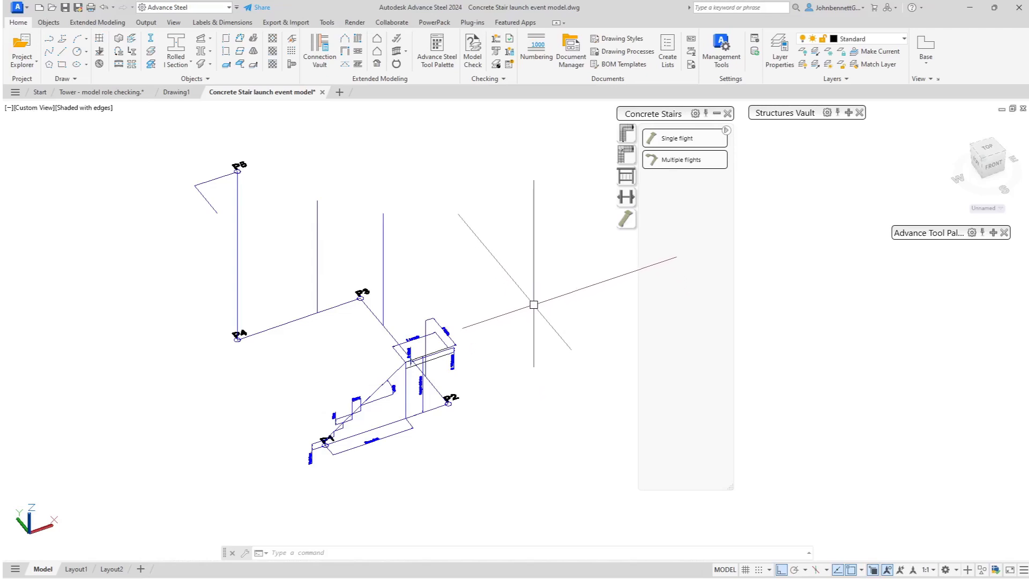
# Start a multiple-flight concrete stair with the outer stringer option (1) and place its start point at P1.
pyautogui.click(669, 166)
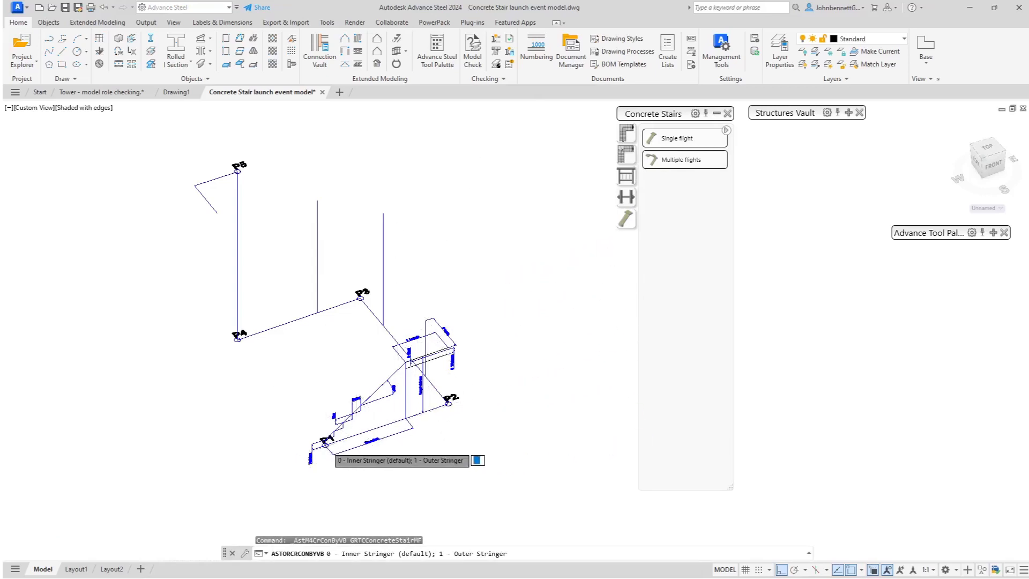
pyautogui.scroll(6, 322, 441)
pyautogui.scroll(2, 320, 441)
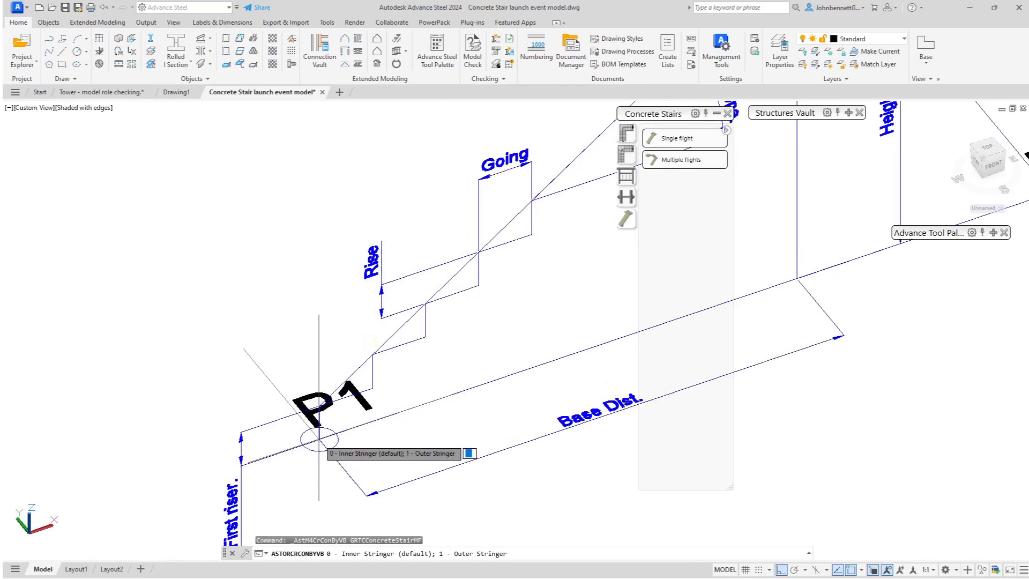
pyautogui.write('1')
pyautogui.press('Return')
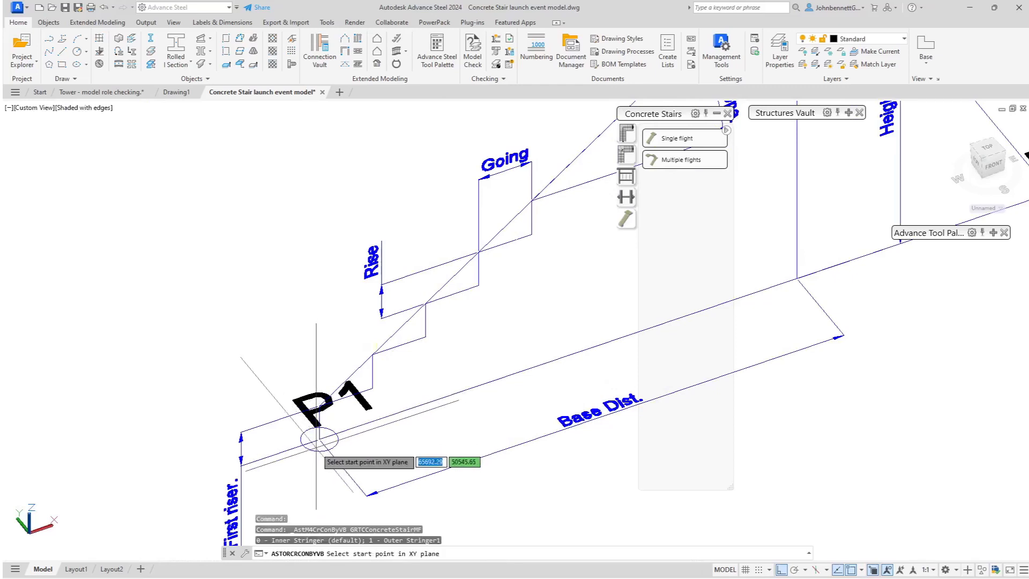
pyautogui.click(319, 439)
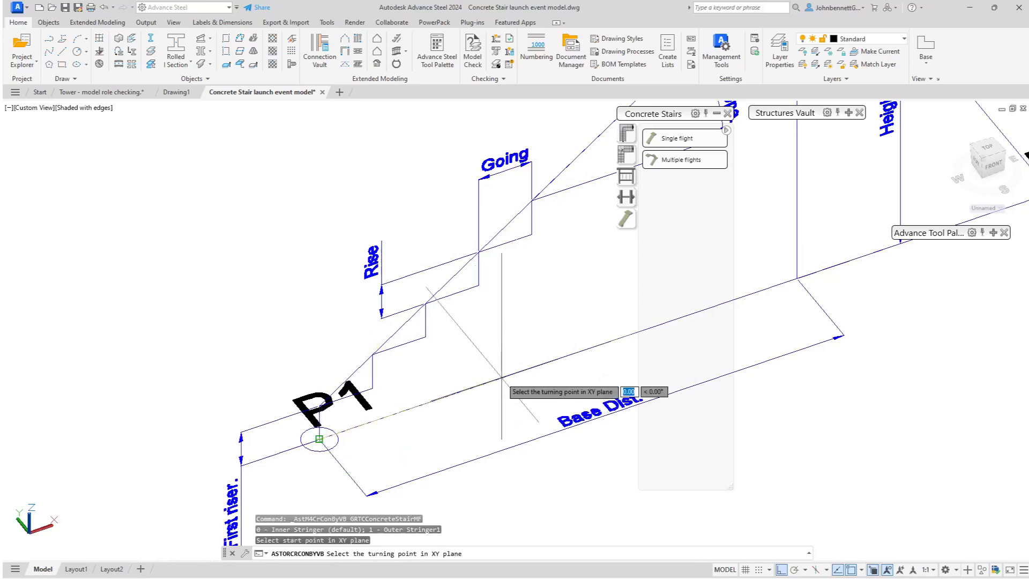
# Set the stair's two turning points at P2 and P3.
pyautogui.moveTo(536, 370)
pyautogui.mouseDown(button='middle')
pyautogui.moveTo(469, 365)
pyautogui.moveTo(240, 448)
pyautogui.mouseUp(button='middle')
pyautogui.scroll(-5, 448, 355)
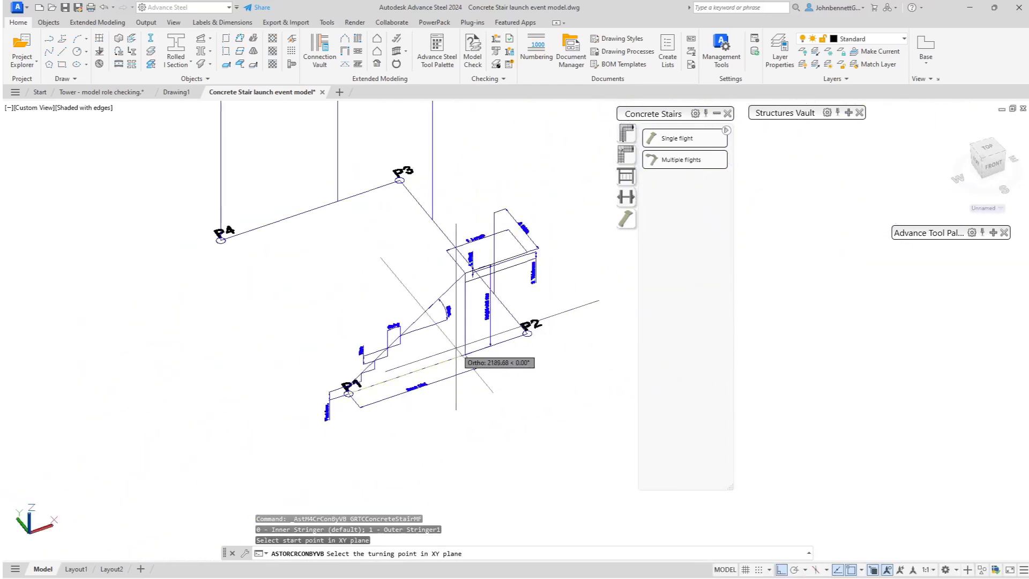
pyautogui.scroll(2, 448, 355)
pyautogui.scroll(2, 421, 365)
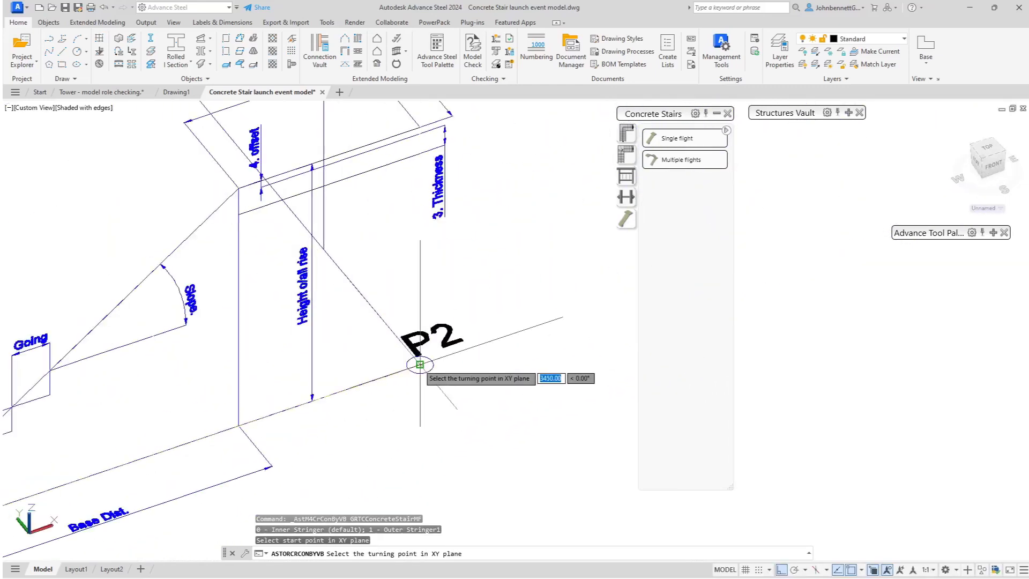
pyautogui.scroll(-4, 421, 365)
pyautogui.moveTo(351, 322); pyautogui.dragTo(439, 441, button='middle')
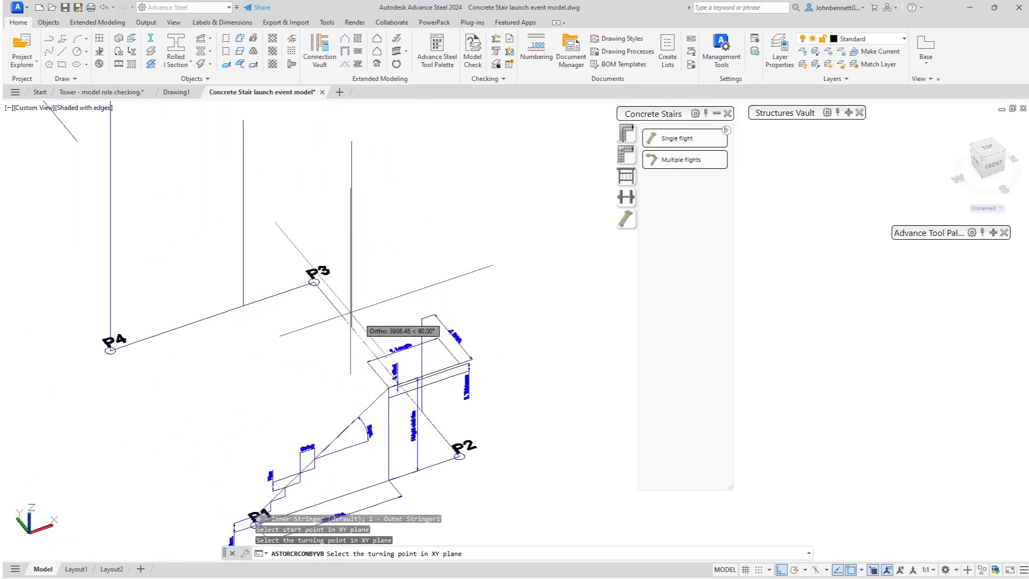
pyautogui.scroll(5, 345, 278)
pyautogui.click(345, 277)
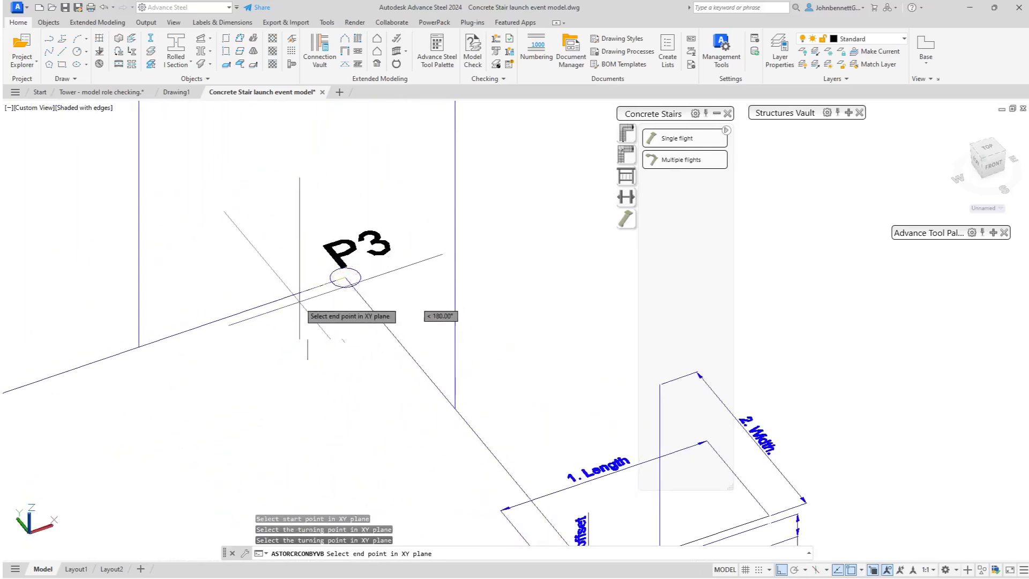
# Set the stair's end point at P4.
pyautogui.scroll(-5, 345, 277)
pyautogui.moveTo(259, 333); pyautogui.dragTo(420, 301, button='middle')
pyautogui.moveTo(284, 315); pyautogui.dragTo(372, 313, button='middle')
pyautogui.scroll(5, 372, 312)
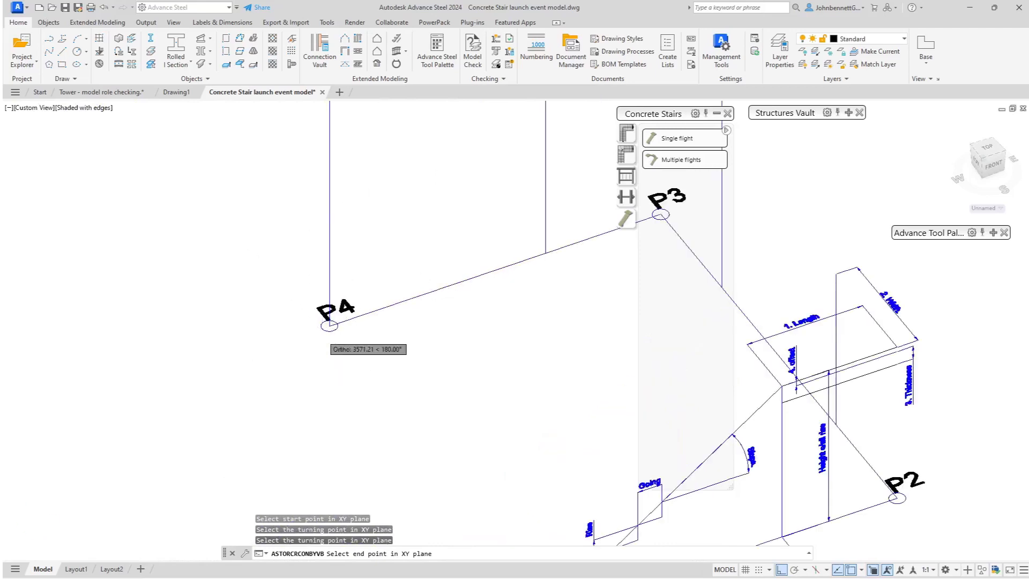
pyautogui.click(339, 315)
# Define the stair's height at P5 and create the stair with a width of 1000 mm.
pyautogui.scroll(-5, 340, 315)
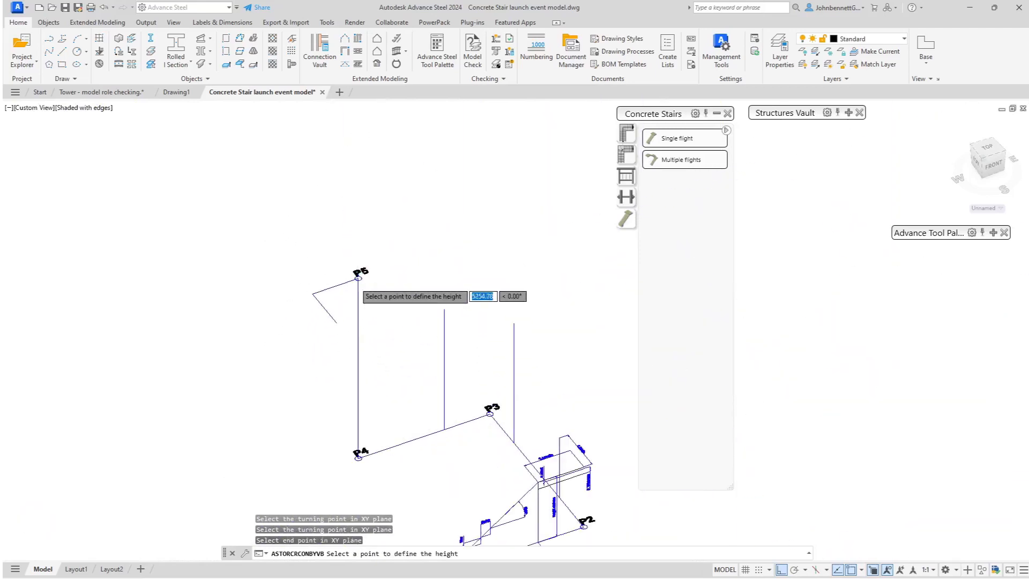
pyautogui.scroll(5, 359, 277)
pyautogui.click(365, 278)
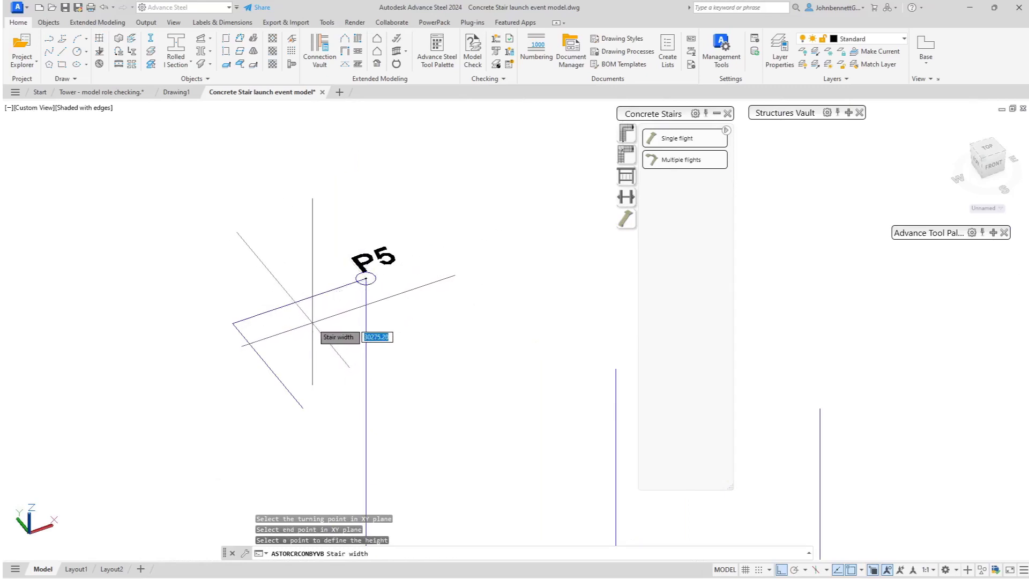
pyautogui.write('1000')
pyautogui.press('Return')
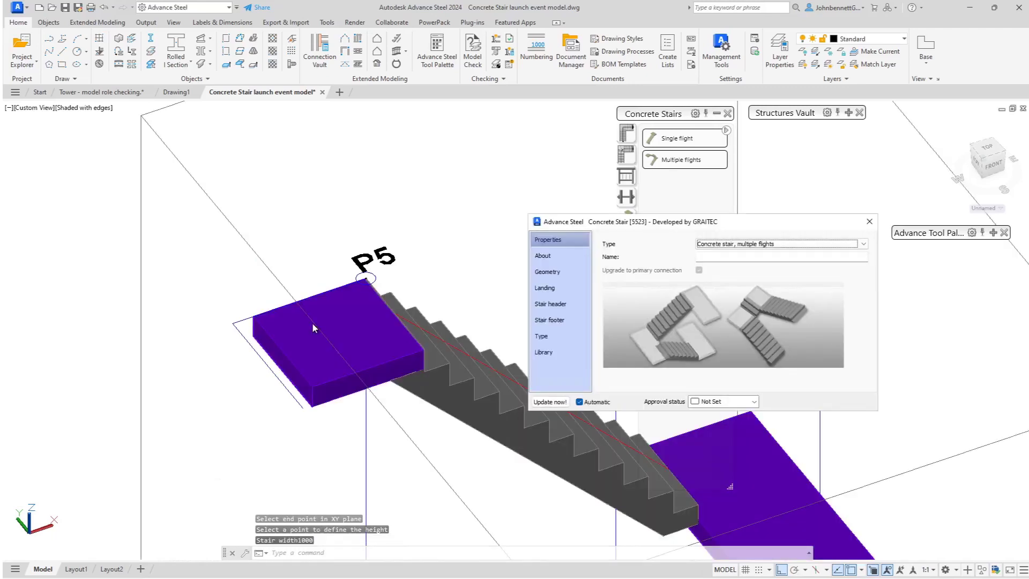
pyautogui.scroll(-5, 297, 424)
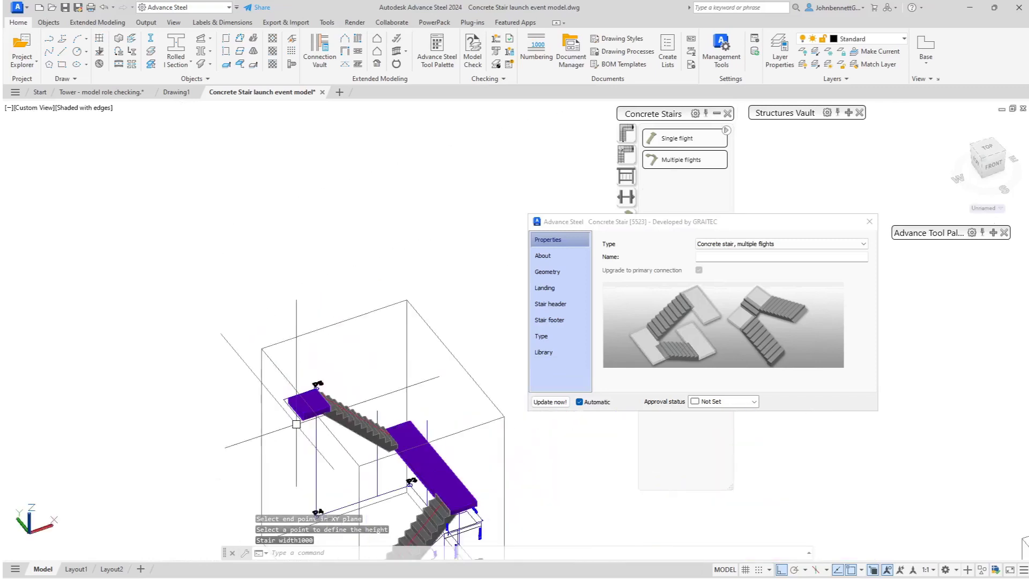
pyautogui.moveTo(297, 424); pyautogui.dragTo(217, 297, button='middle')
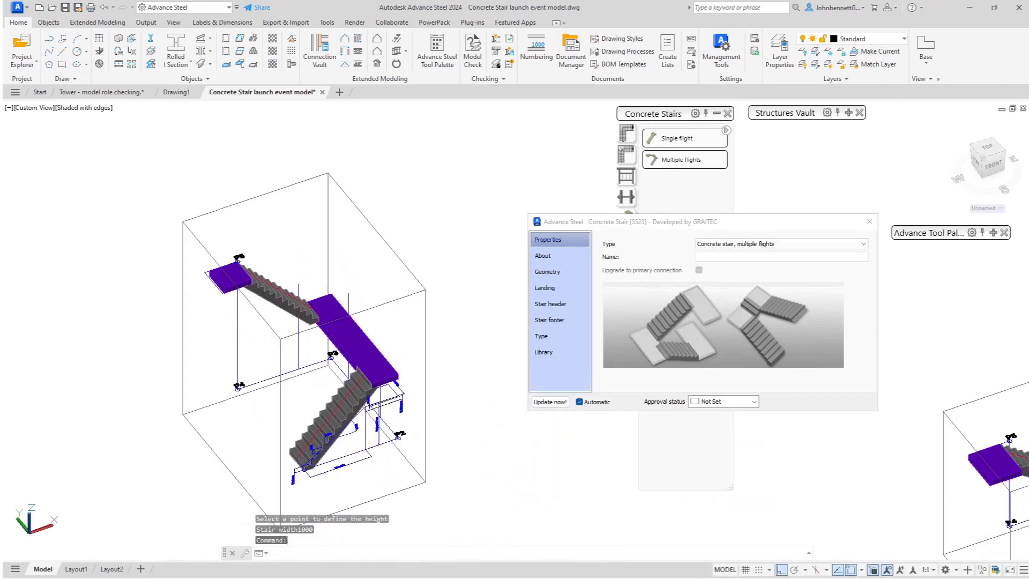
pyautogui.press('Escape')
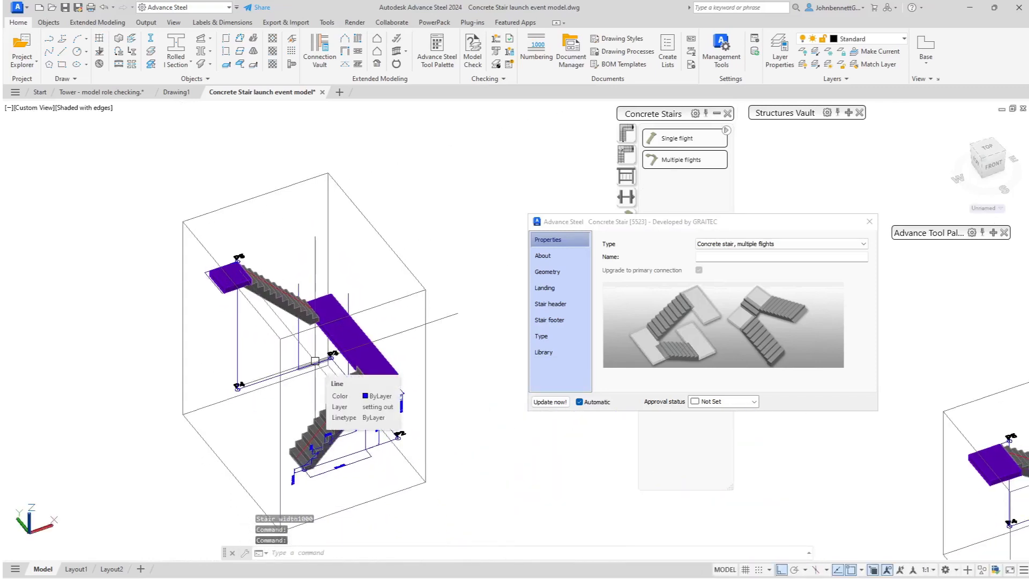
# Customize the stair's middle landing by changing its type to Type 5.
pyautogui.click(551, 289)
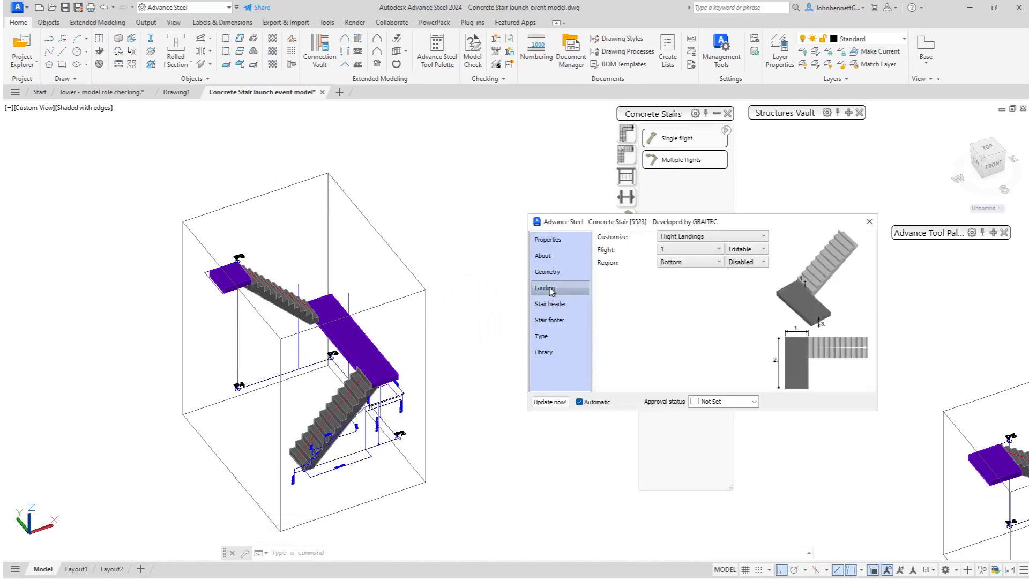
pyautogui.click(688, 237)
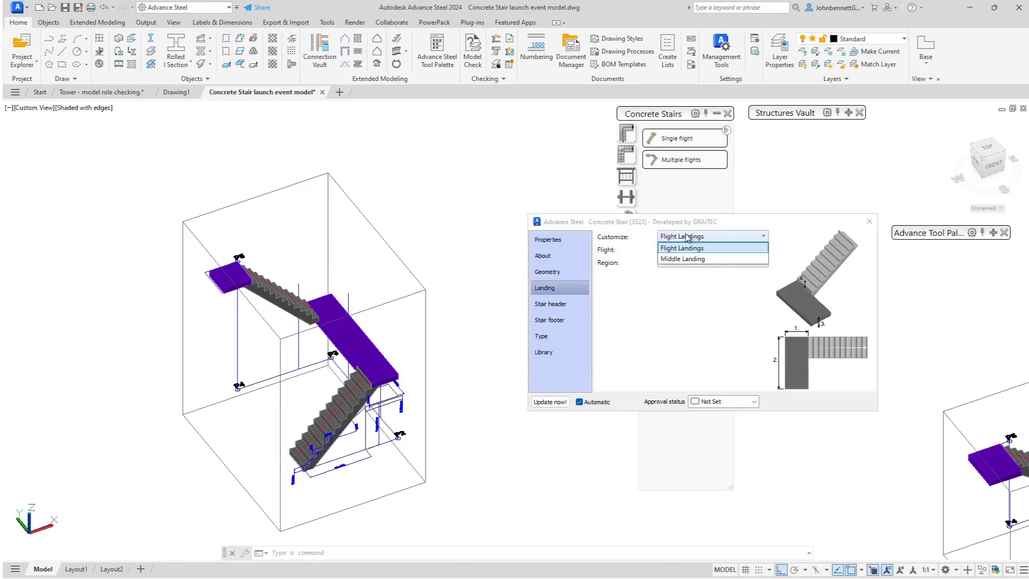
pyautogui.click(675, 260)
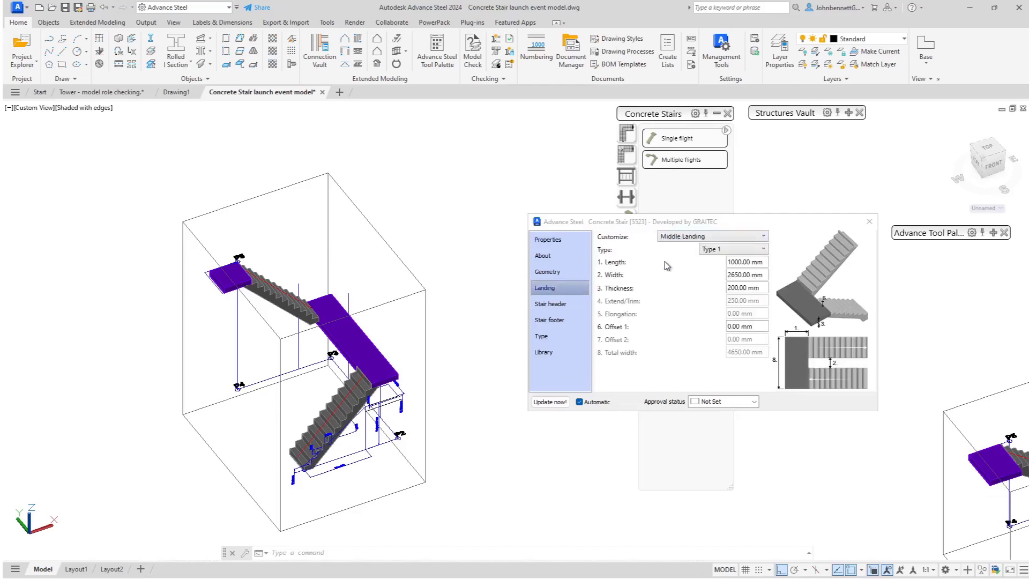
pyautogui.click(732, 251)
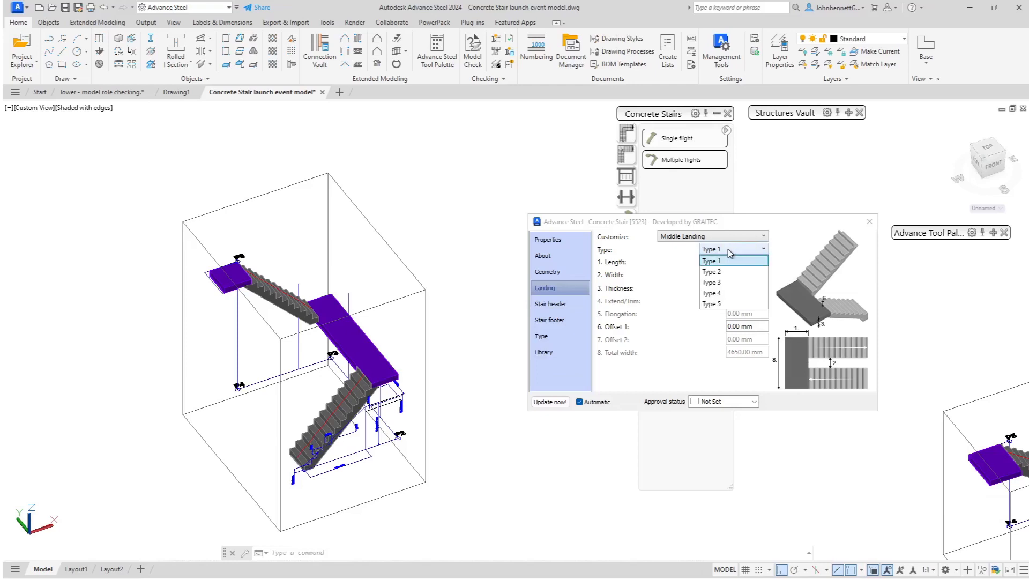
pyautogui.click(712, 304)
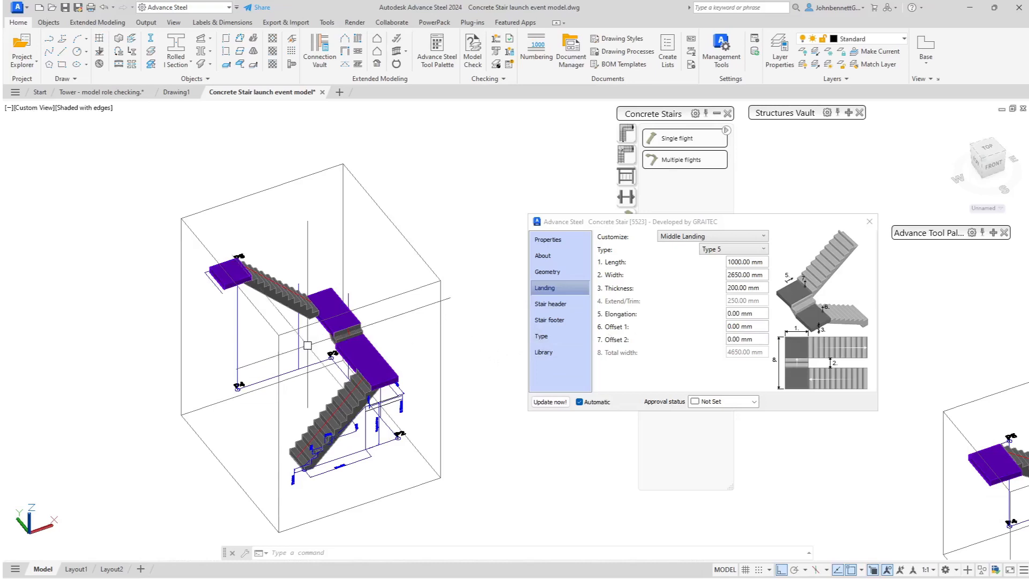
pyautogui.scroll(5, 334, 340)
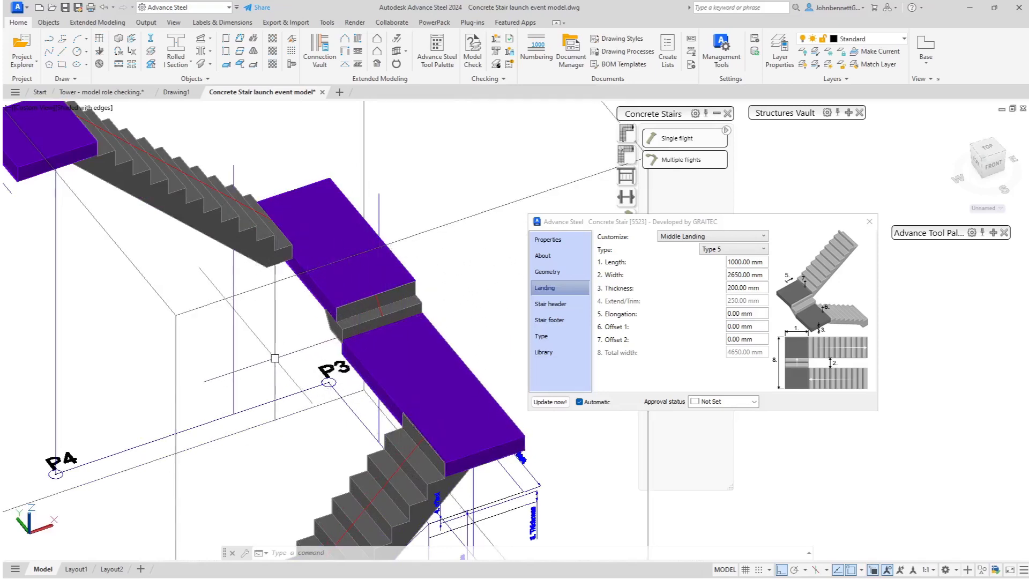
pyautogui.scroll(-3, 275, 358)
pyautogui.moveTo(275, 358); pyautogui.dragTo(277, 279, button='middle')
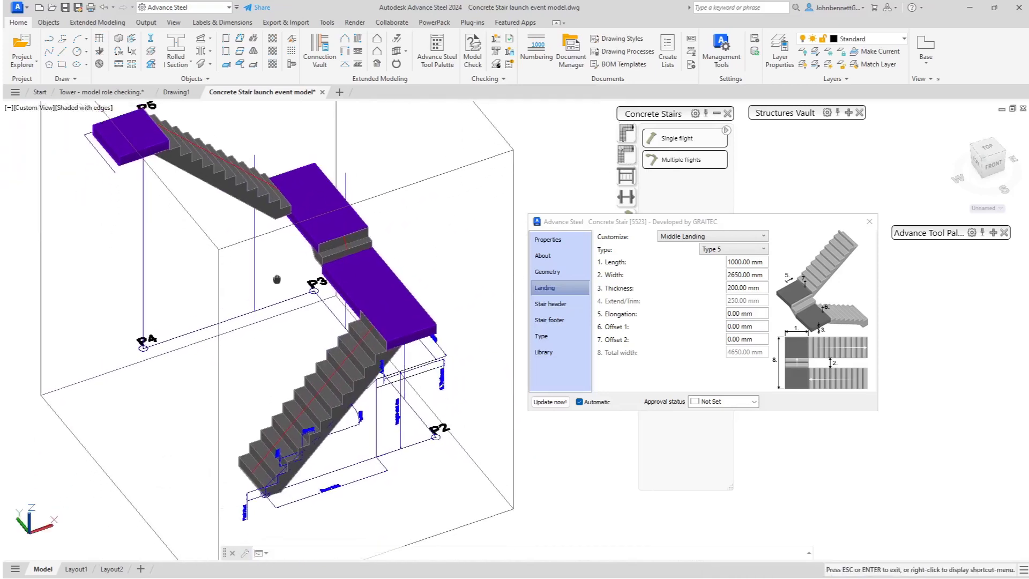
# In the stair geometry, set flight 1's length to 2250 mm and its height to 1620 mm.
pyautogui.click(547, 275)
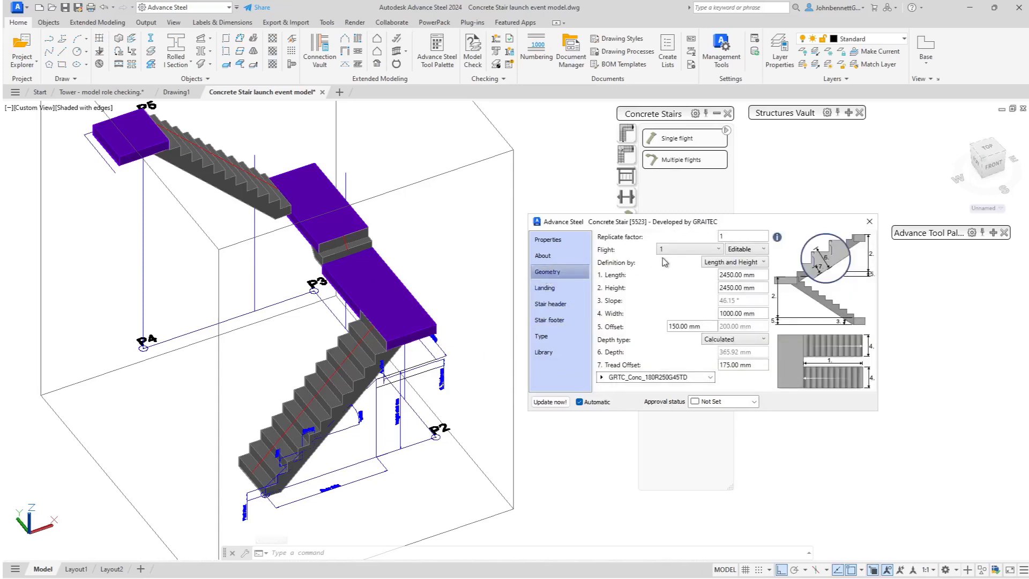
pyautogui.click(701, 251)
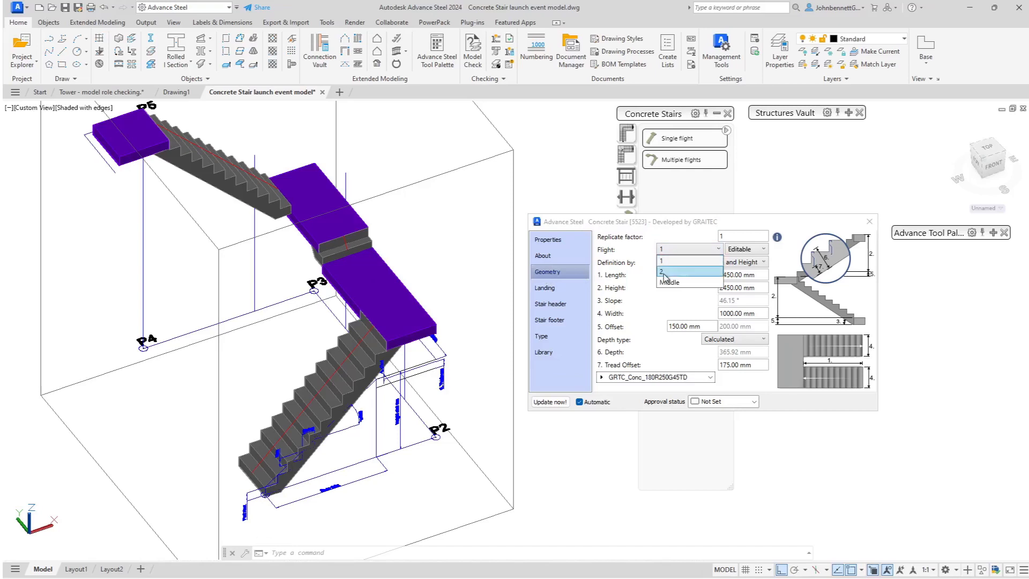
pyautogui.click(665, 244)
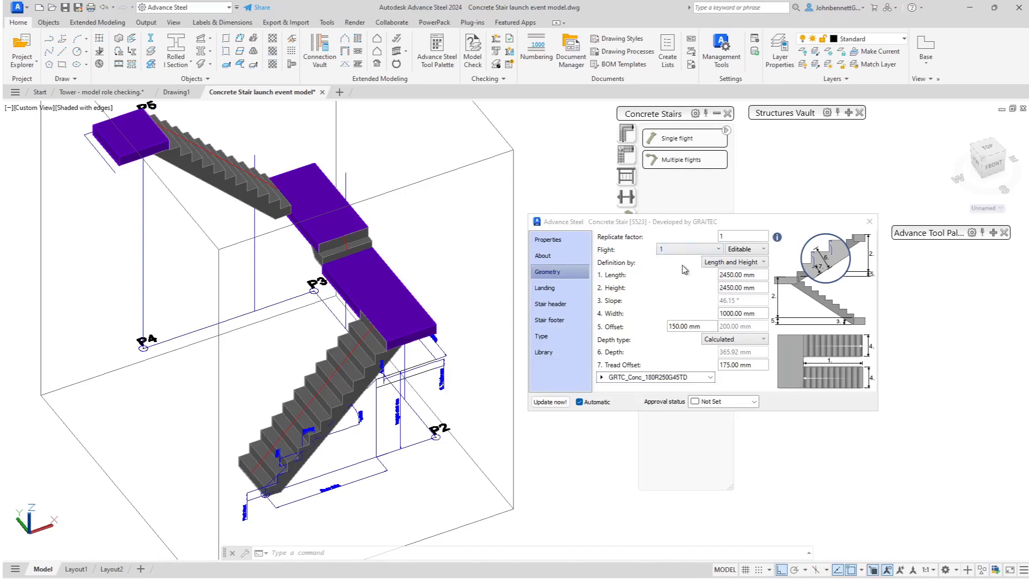
pyautogui.click(757, 277)
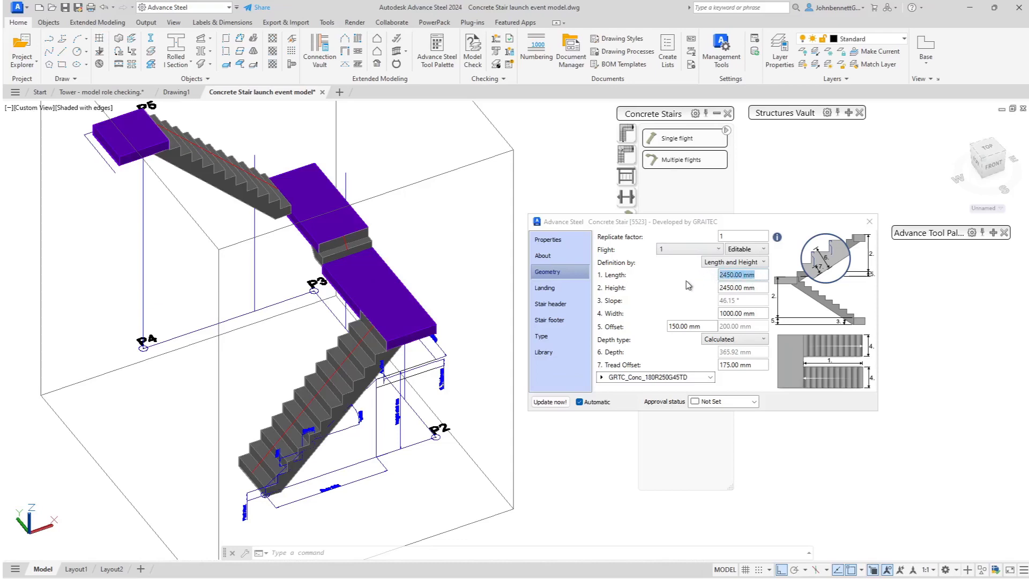
pyautogui.write('2250')
pyautogui.press('Tab')
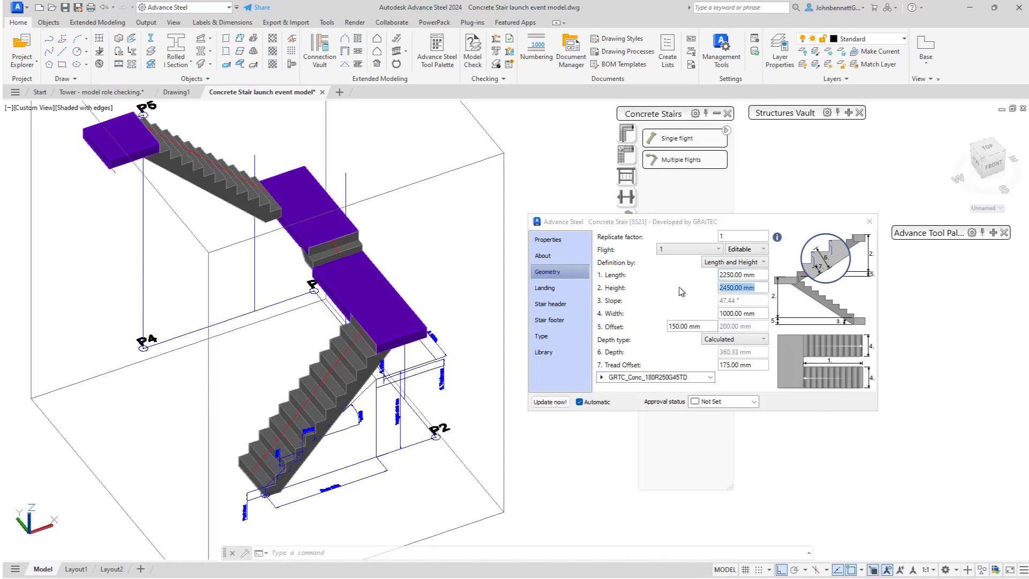
pyautogui.write('1620')
pyautogui.press('Return')
# Set flight 1's offset to 180 mm.
pyautogui.moveTo(707, 328); pyautogui.dragTo(643, 330)
pyautogui.write('18')
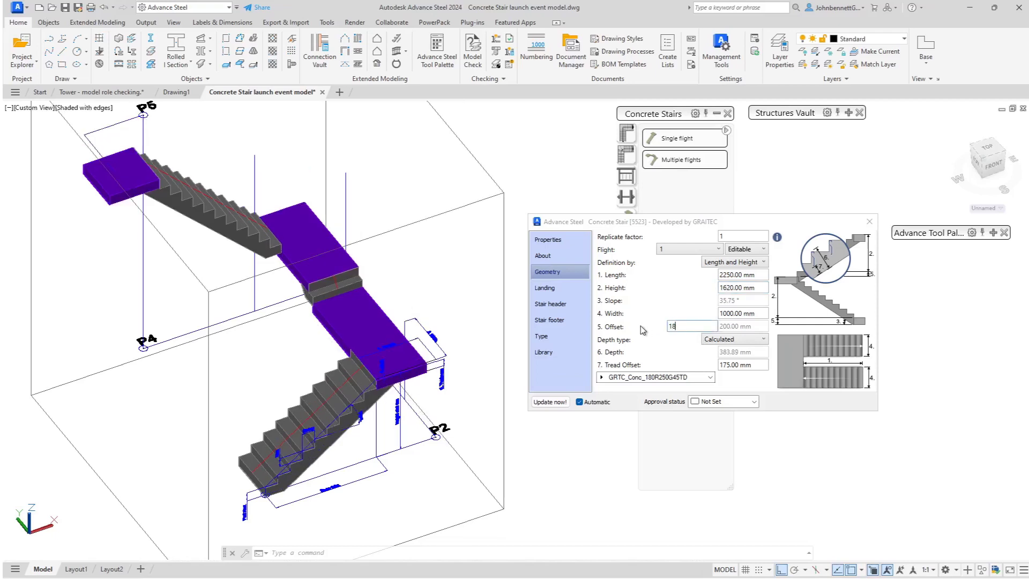
pyautogui.write('0')
pyautogui.press('Return')
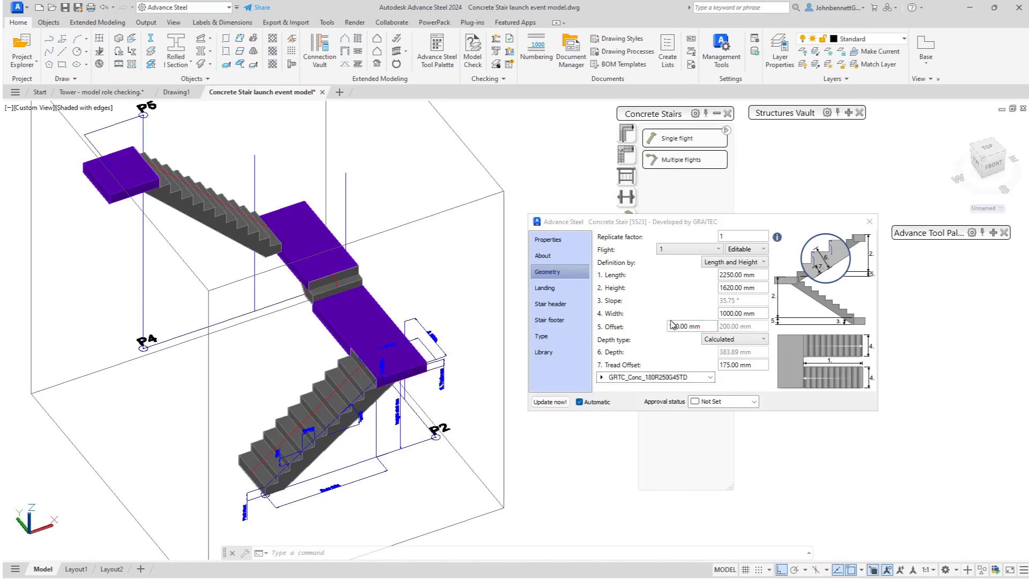
# Switch the geometry settings to flight 2 and set its length to 2250 mm and height to 1620 mm.
pyautogui.click(703, 250)
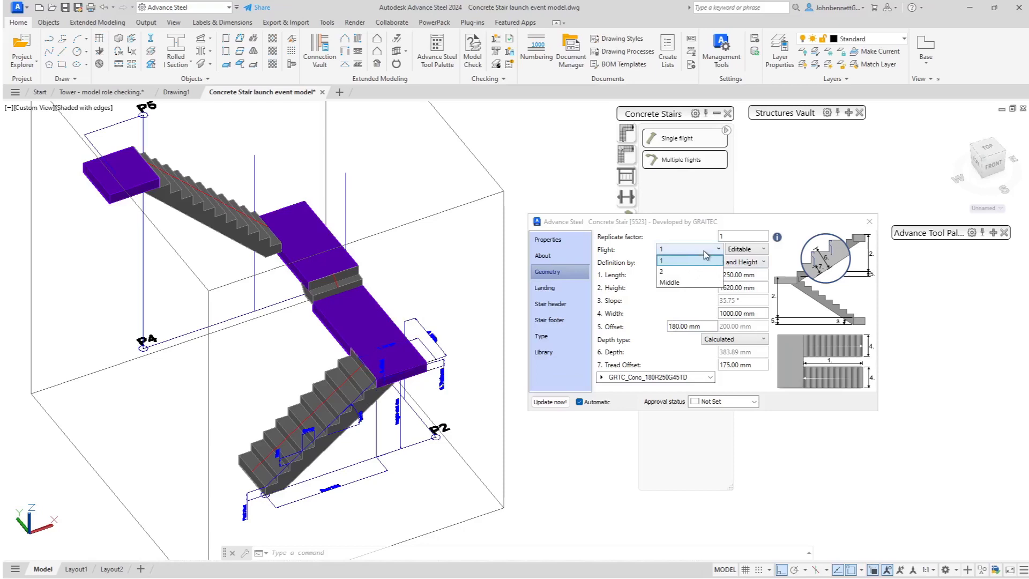
pyautogui.click(672, 272)
pyautogui.click(755, 275)
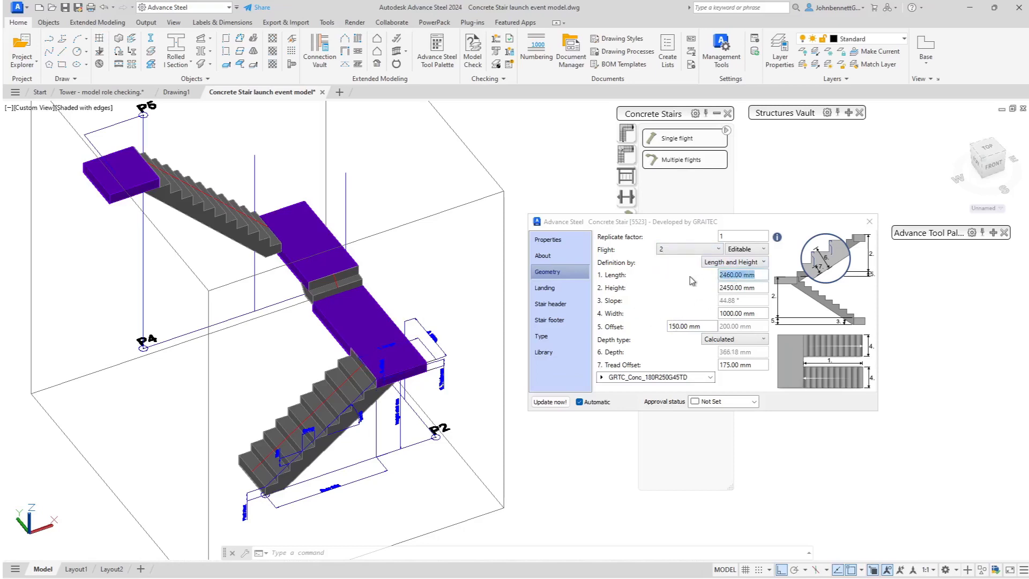
pyautogui.write('2250')
pyautogui.press('Return')
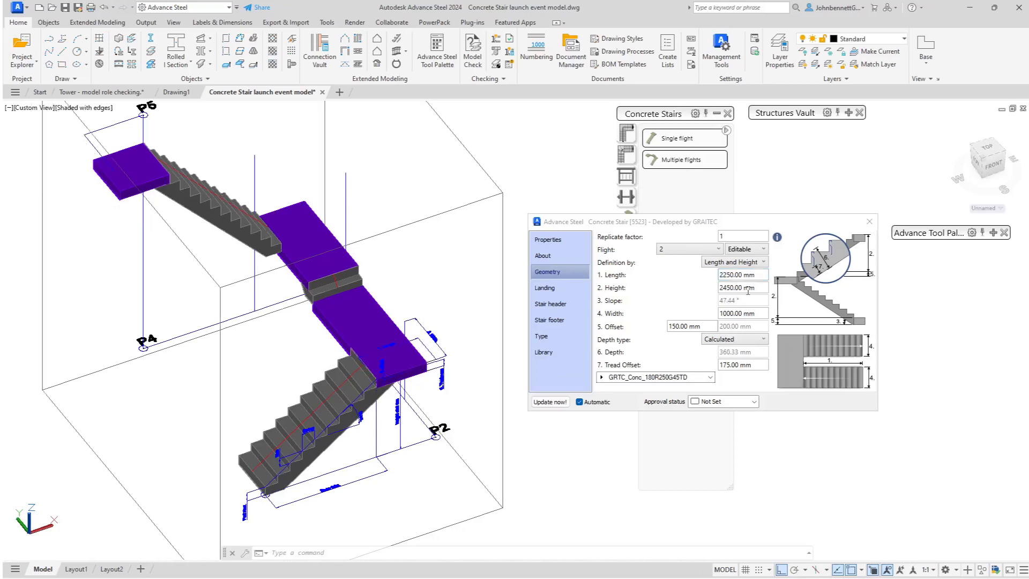
pyautogui.doubleClick(748, 289)
pyautogui.write('1620')
pyautogui.press('Return')
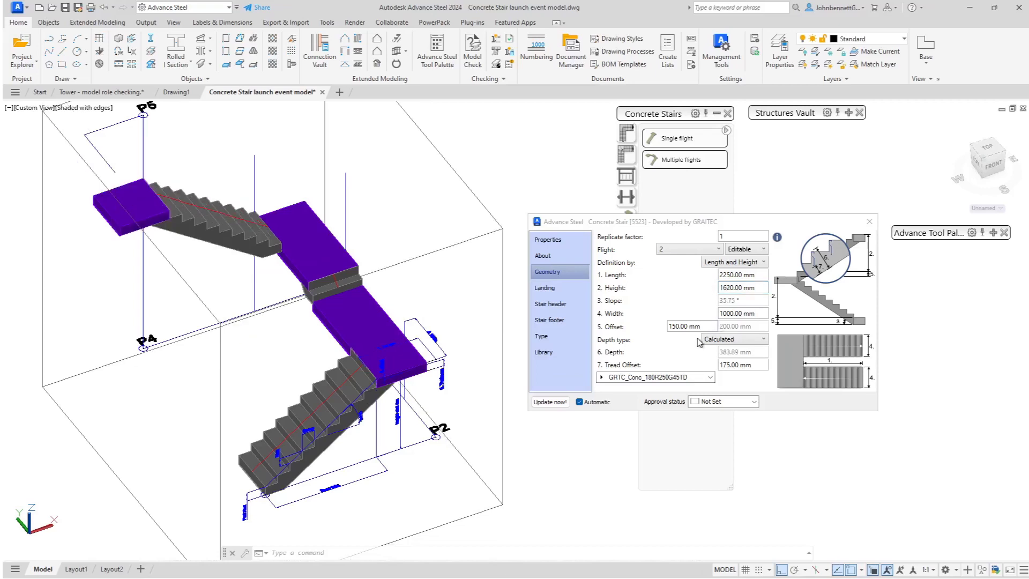
# Set flight 2's offset to 180 mm.
pyautogui.doubleClick(689, 326)
pyautogui.write('180')
pyautogui.press('Return')
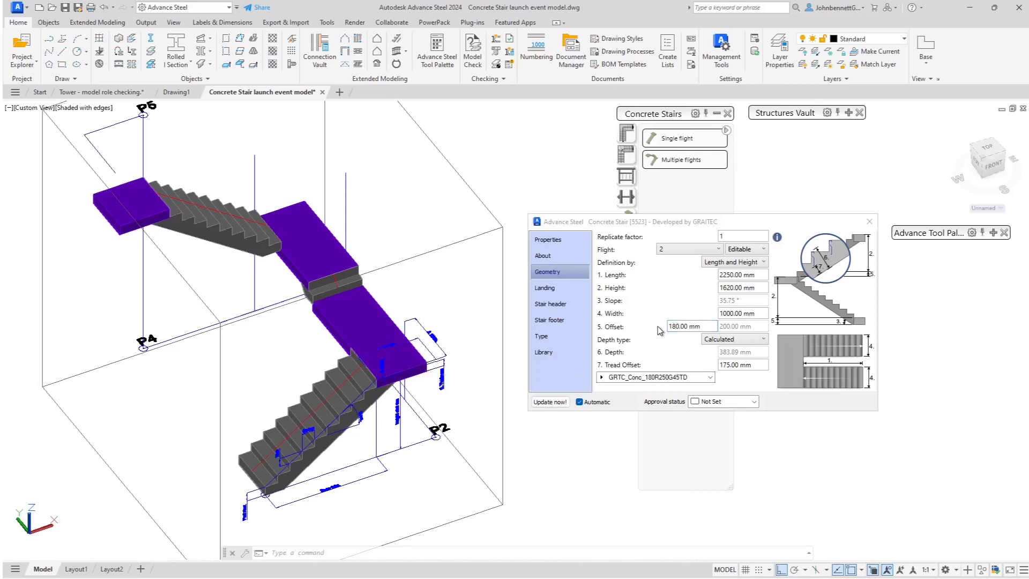
# Switch the geometry settings to the middle flight and set its length to 2250 mm and height to 1620 mm.
pyautogui.click(692, 251)
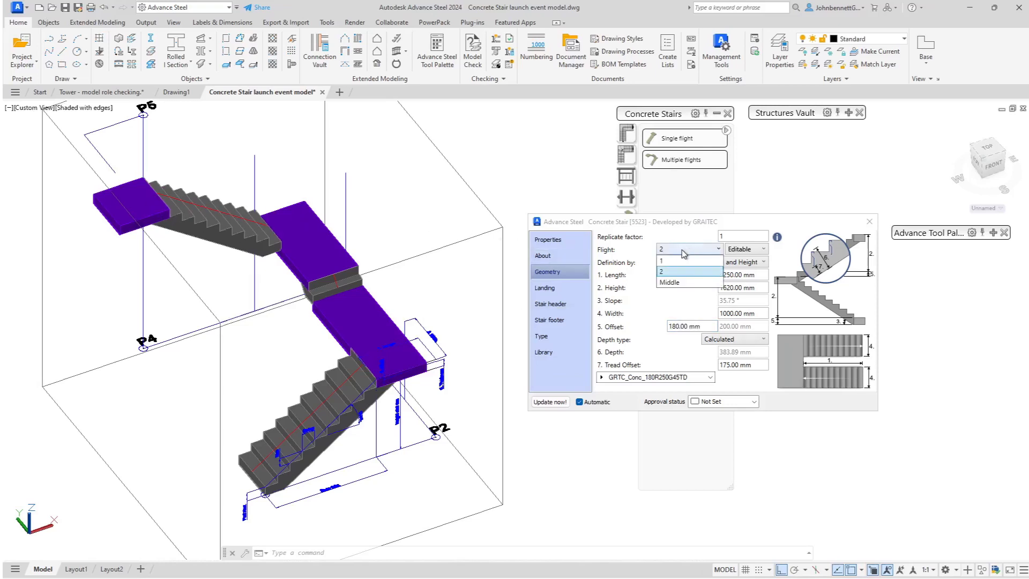
pyautogui.click(666, 284)
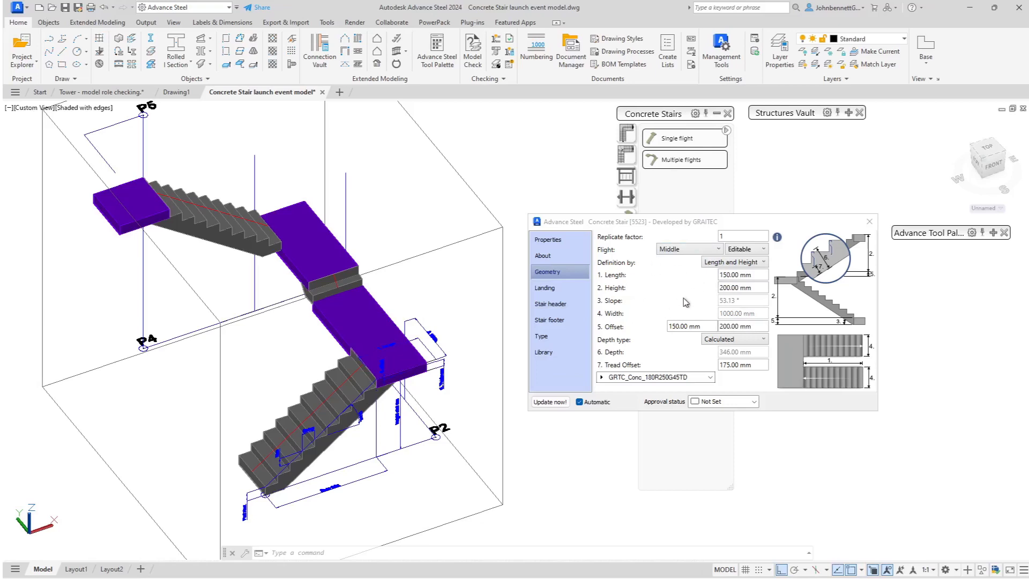
pyautogui.click(741, 274)
pyautogui.moveTo(757, 275); pyautogui.dragTo(682, 284)
pyautogui.write('2250')
pyautogui.press('Return')
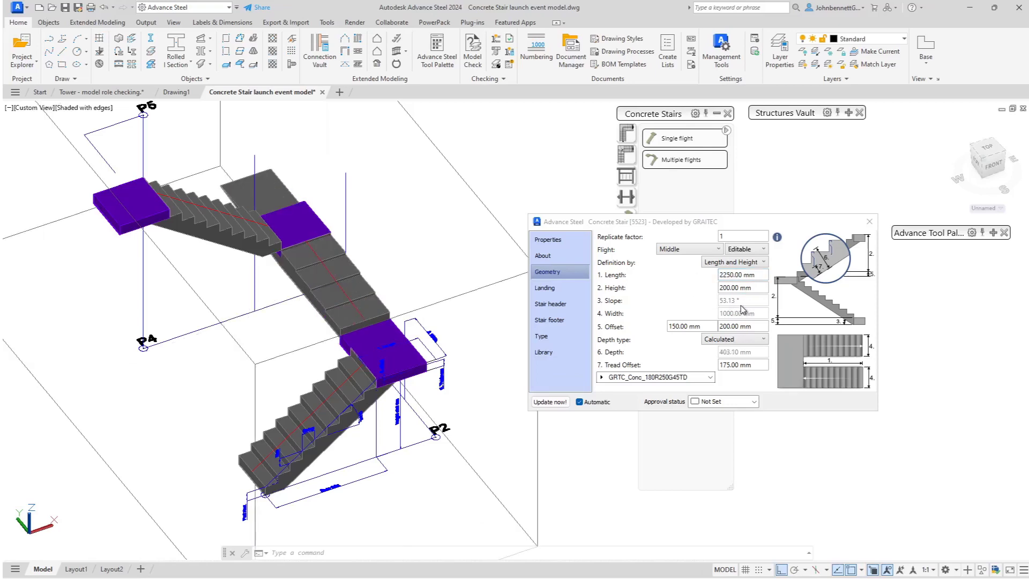
pyautogui.click(760, 288)
pyautogui.moveTo(719, 290); pyautogui.dragTo(674, 293)
pyautogui.write('1620')
pyautogui.press('Return')
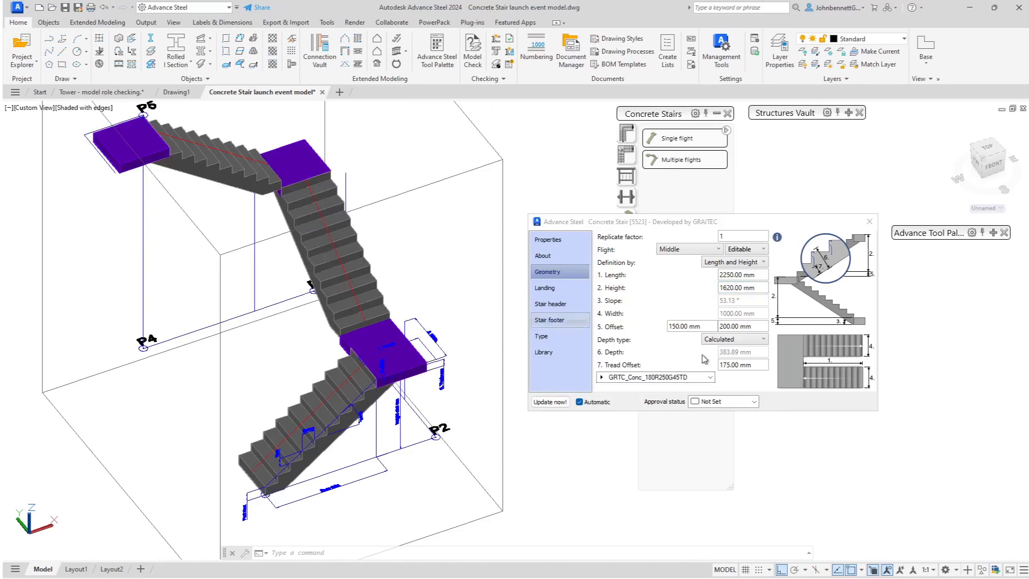
# Set the middle flight's first offset to 180 mm and its second offset to 0 mm.
pyautogui.click(706, 324)
pyautogui.moveTo(706, 324); pyautogui.dragTo(624, 331)
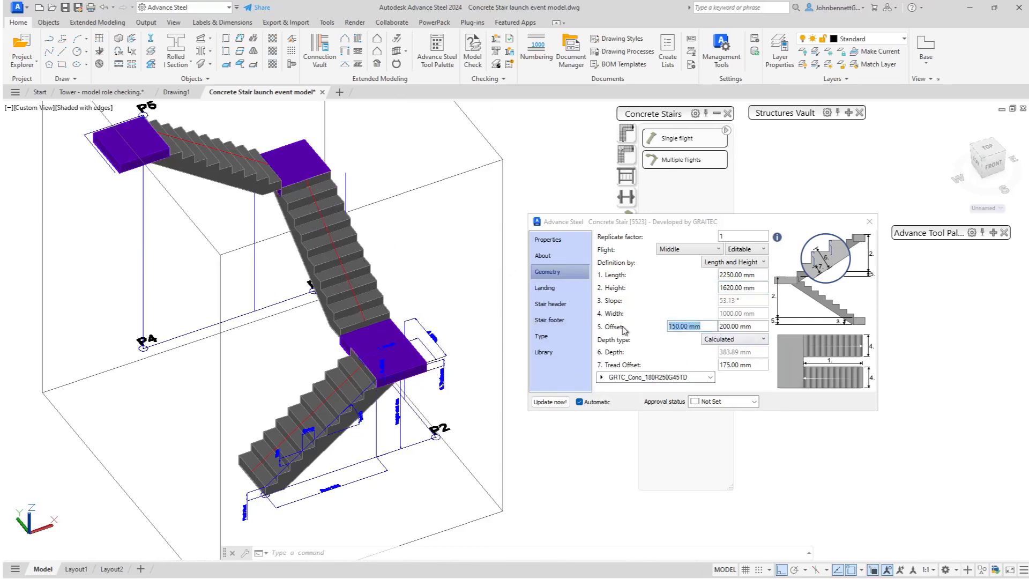
pyautogui.write('180')
pyautogui.press('Return')
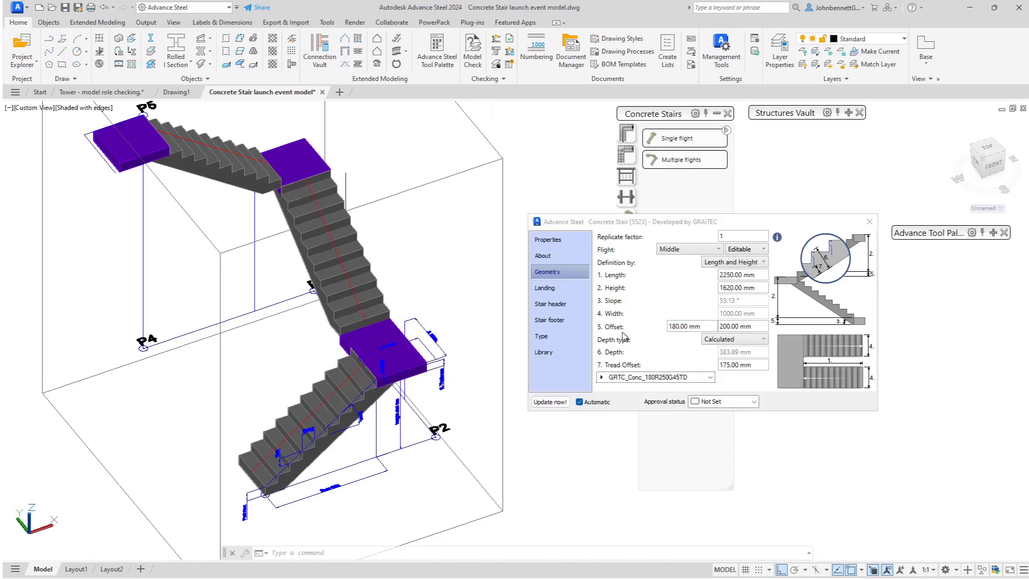
pyautogui.click(747, 327)
pyautogui.moveTo(757, 327); pyautogui.dragTo(718, 331)
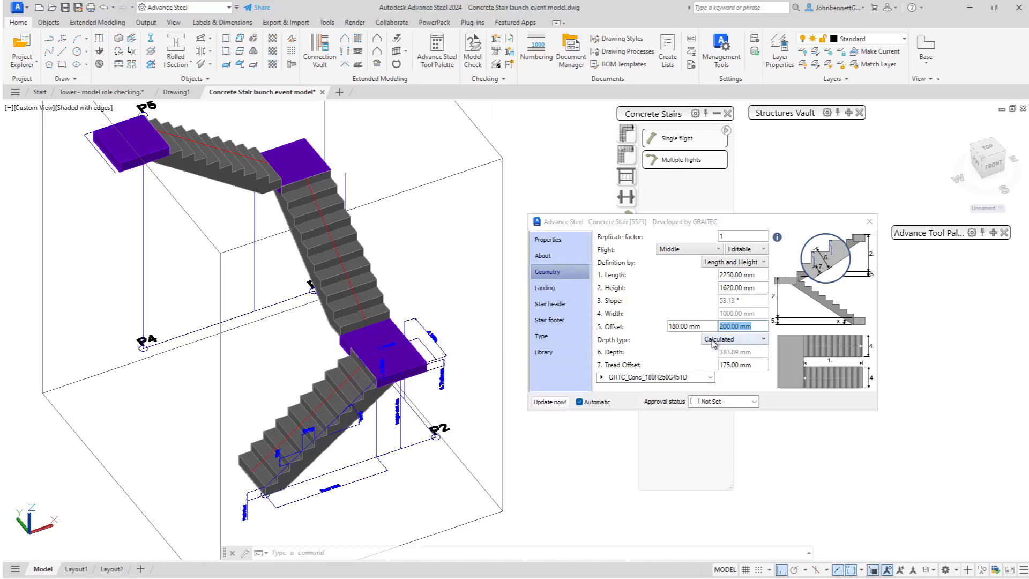
pyautogui.write('0')
pyautogui.press('Return')
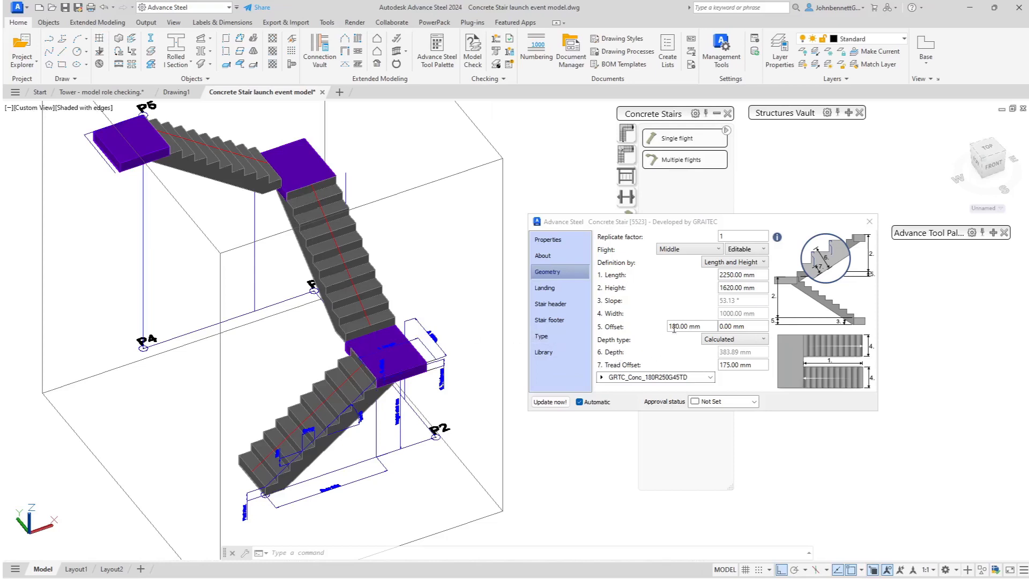
# In the stair header settings, try flight 1's header thickness at 50 mm and at 150 mm.
pyautogui.click(548, 305)
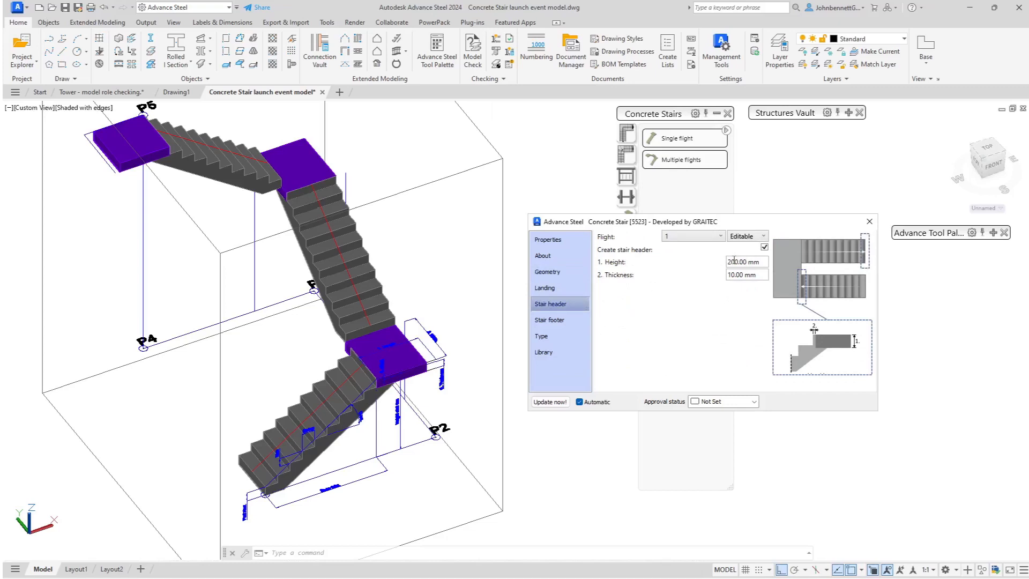
pyautogui.click(760, 275)
pyautogui.doubleClick(728, 275)
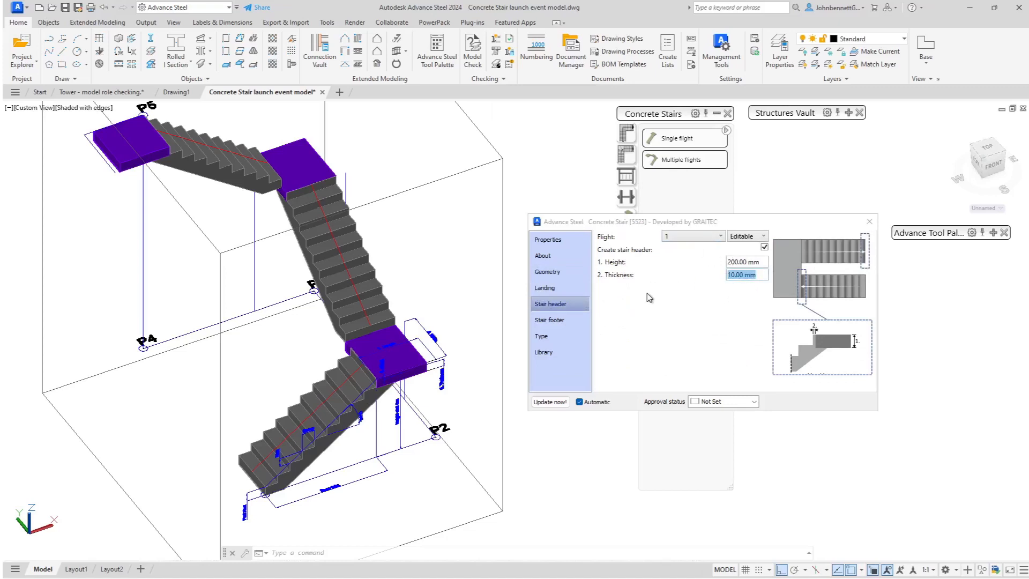
pyautogui.write('50')
pyautogui.press('Return')
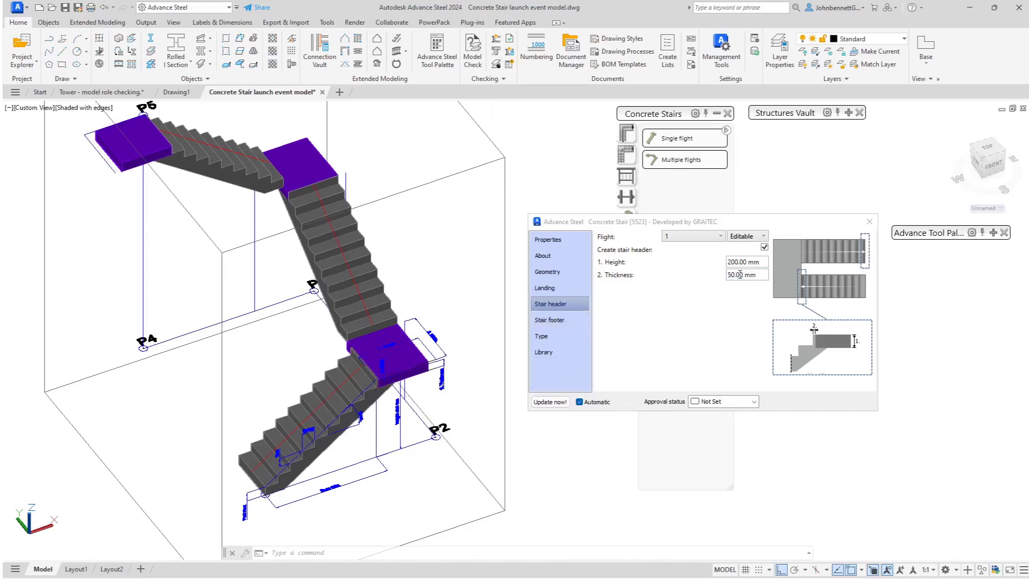
pyautogui.moveTo(732, 277); pyautogui.dragTo(706, 281)
pyautogui.write('150')
pyautogui.press('Return')
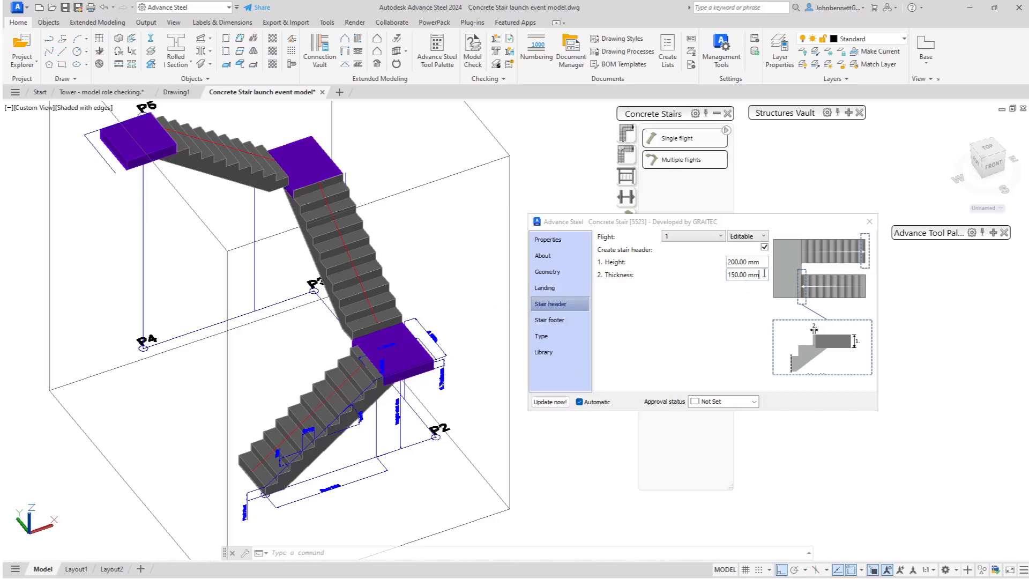
# Set flight 1's stair header thickness to 200 mm.
pyautogui.moveTo(764, 274); pyautogui.dragTo(671, 282)
pyautogui.write('200')
pyautogui.press('Return')
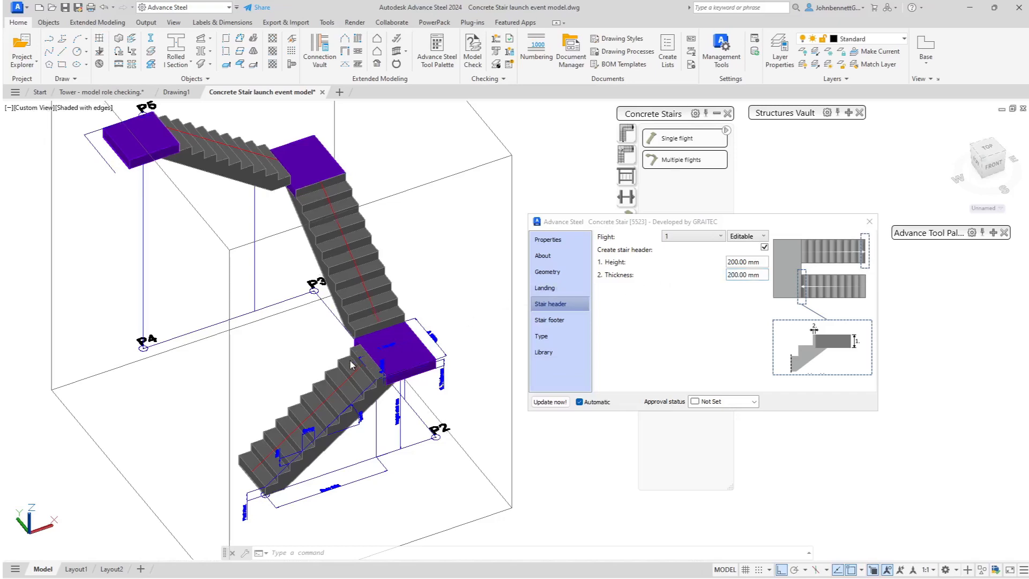
pyautogui.scroll(5, 366, 379)
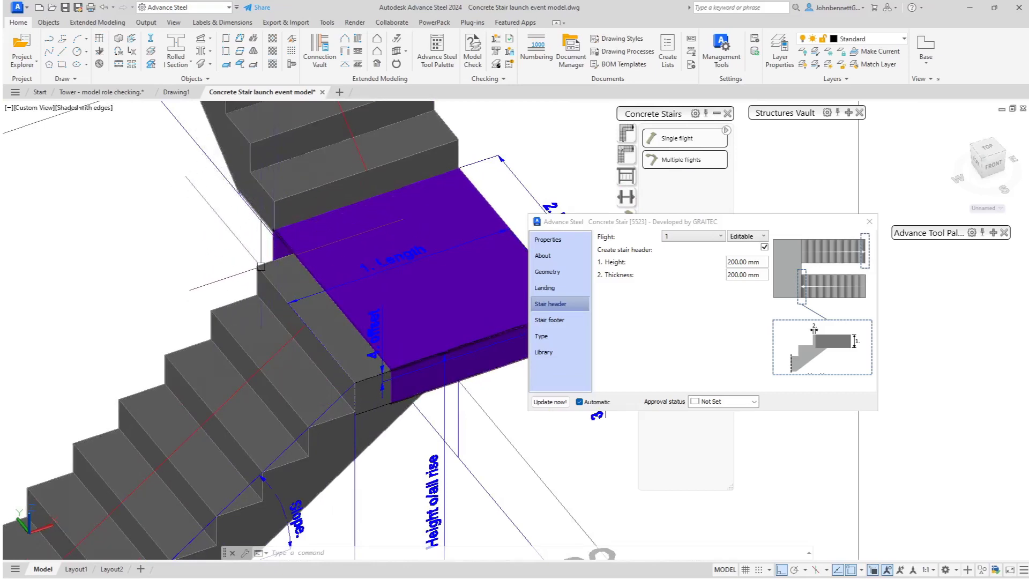
pyautogui.scroll(-3, 236, 236)
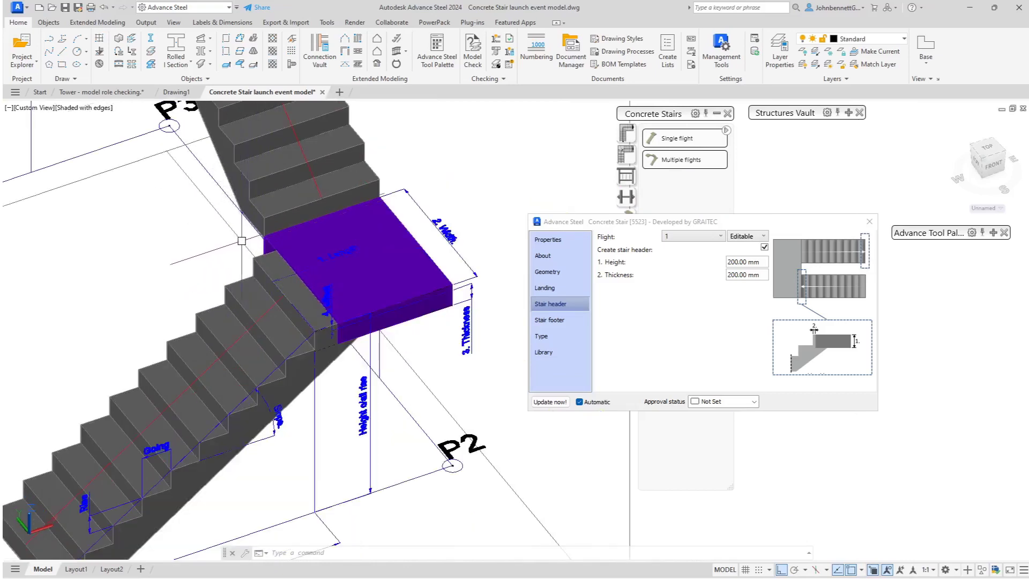
pyautogui.moveTo(236, 215); pyautogui.dragTo(311, 401, button='middle')
pyautogui.scroll(-2, 267, 270)
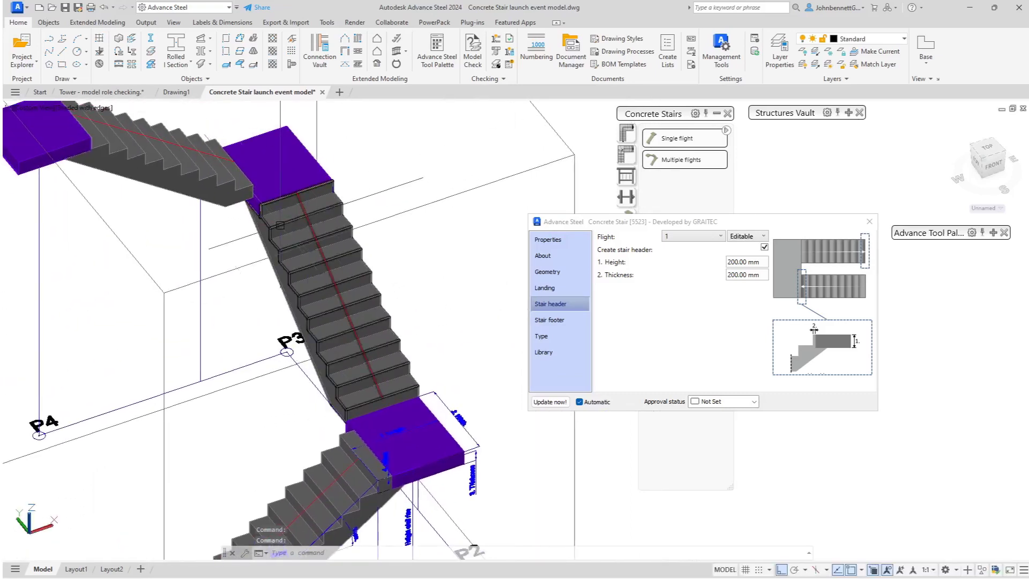
pyautogui.moveTo(234, 241); pyautogui.dragTo(241, 249, button='middle')
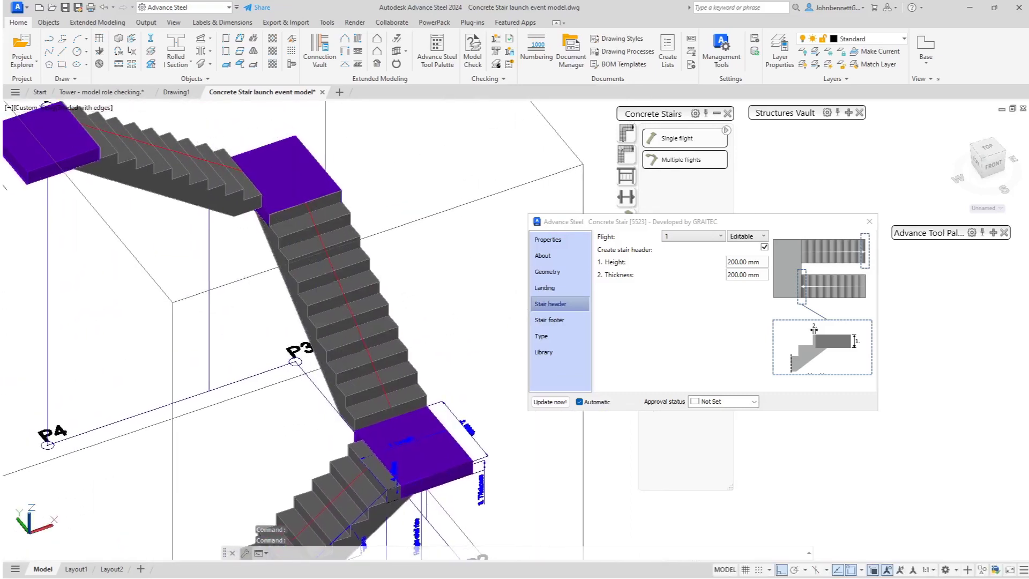
# In the landing settings, set the middle landing's elongation to 200 mm.
pyautogui.click(555, 288)
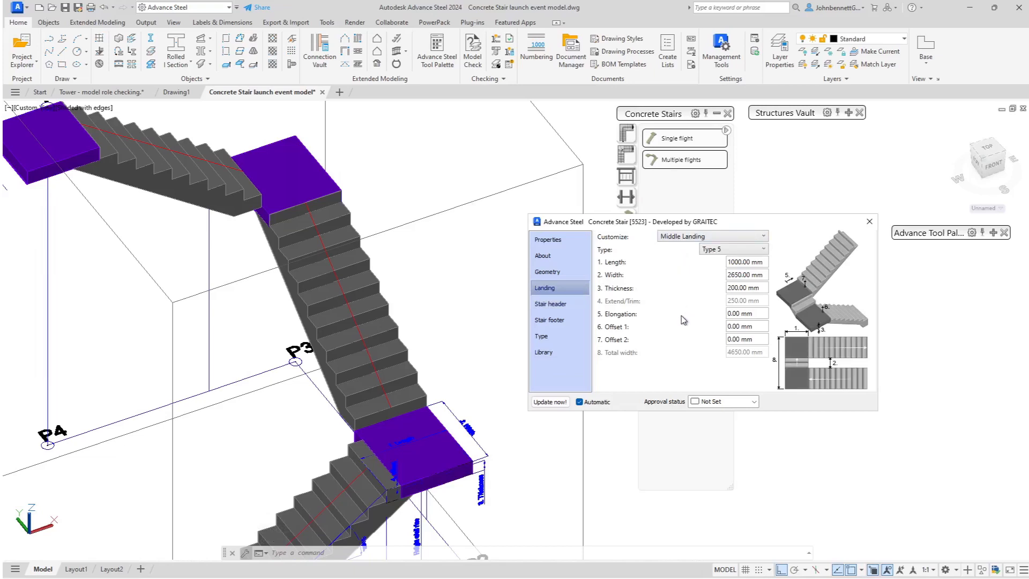
pyautogui.click(758, 312)
pyautogui.click(759, 312)
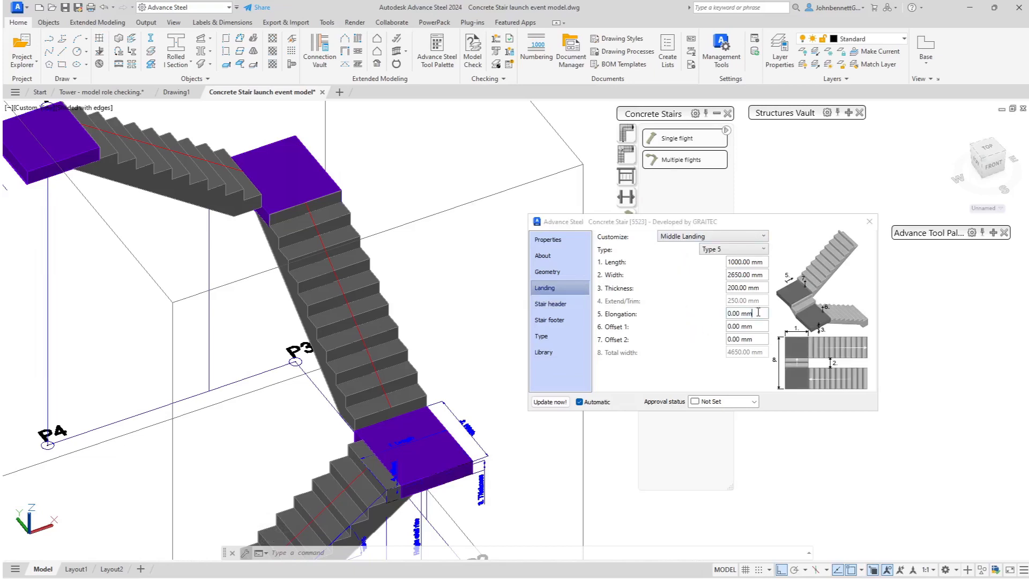
pyautogui.moveTo(762, 312); pyautogui.dragTo(724, 313)
pyautogui.write('200')
pyautogui.press('Return')
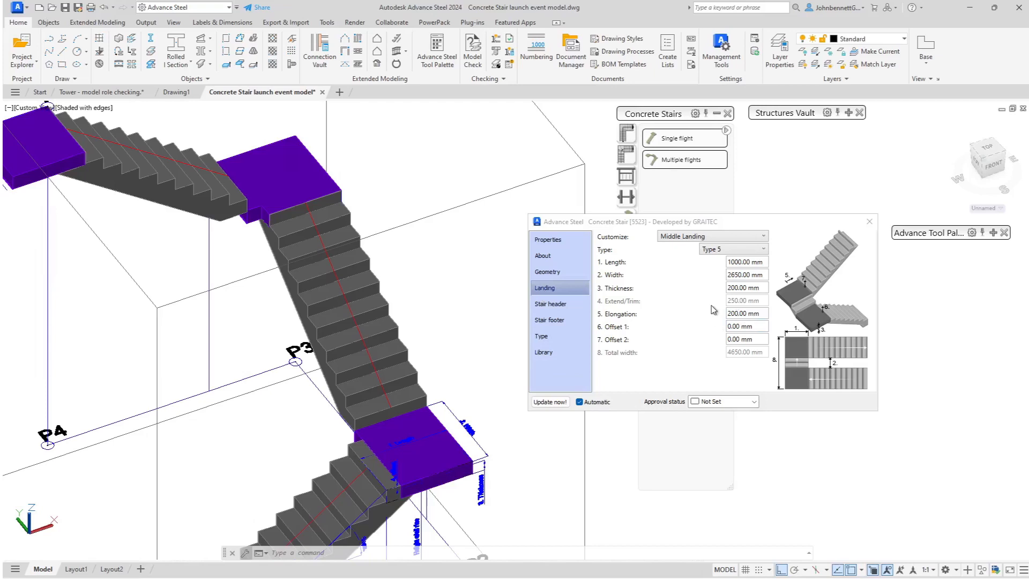
# Switch the stair header settings to the middle flight and set its header thickness to 50 mm.
pyautogui.click(548, 304)
pyautogui.click(703, 239)
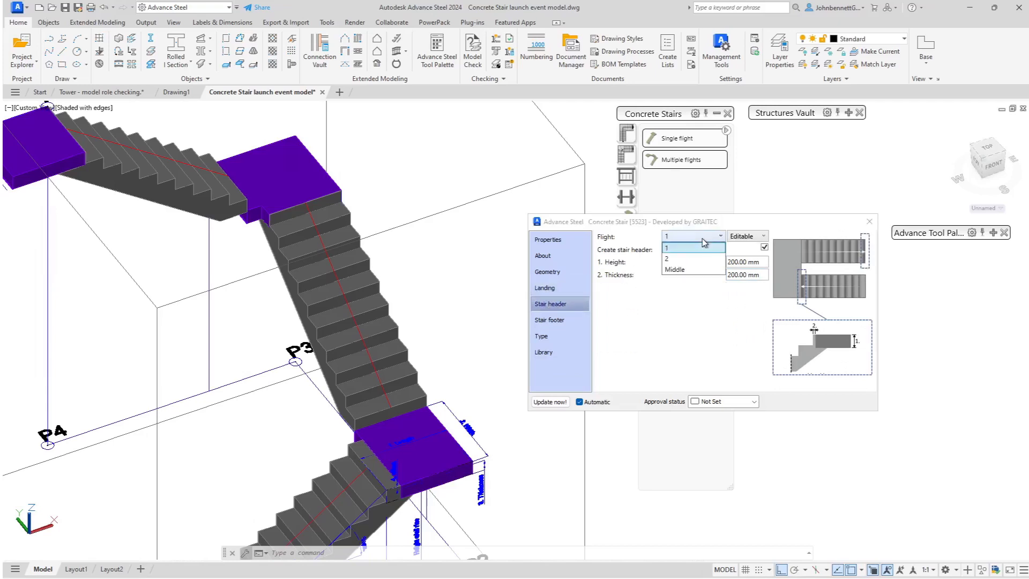
pyautogui.click(677, 270)
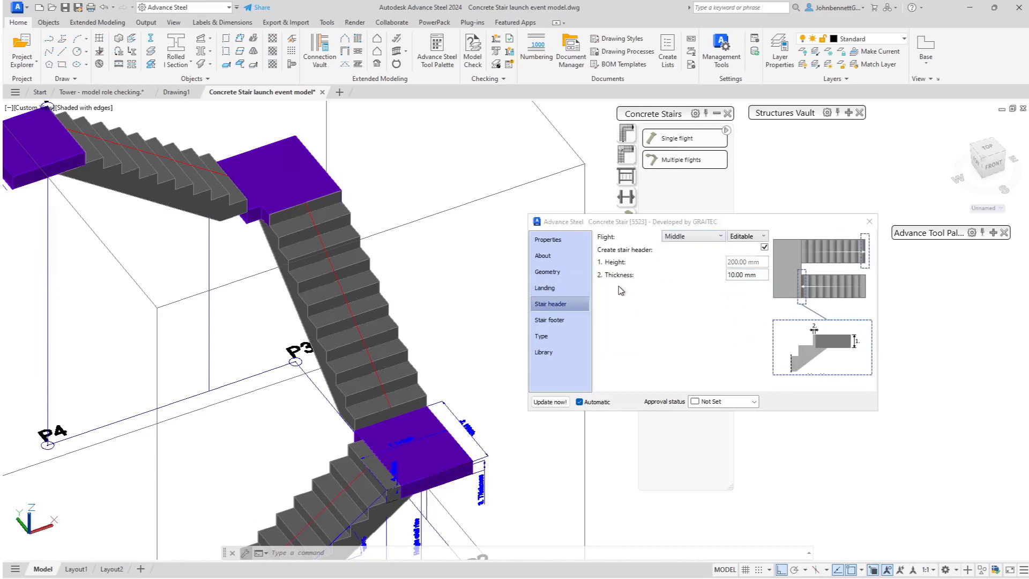
pyautogui.doubleClick(755, 279)
pyautogui.write('50')
pyautogui.scroll(5, 255, 225)
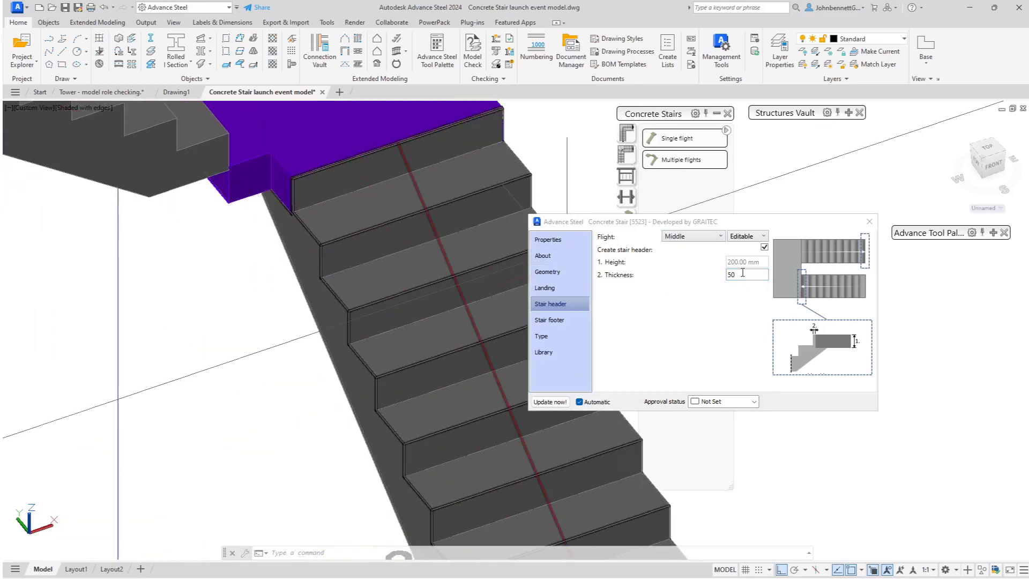
pyautogui.press('Return')
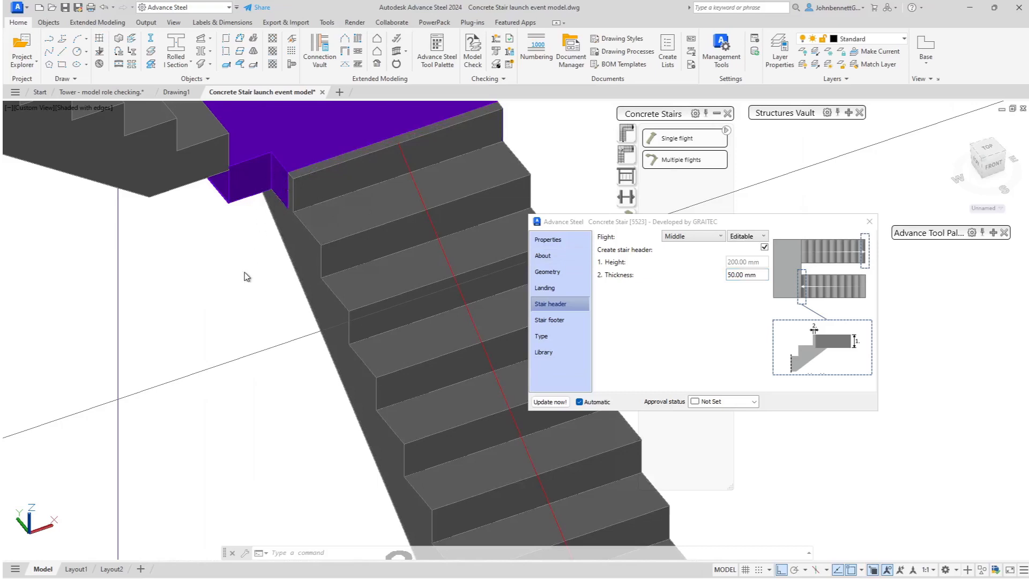
pyautogui.scroll(-5, 228, 276)
pyautogui.scroll(-2, 225, 279)
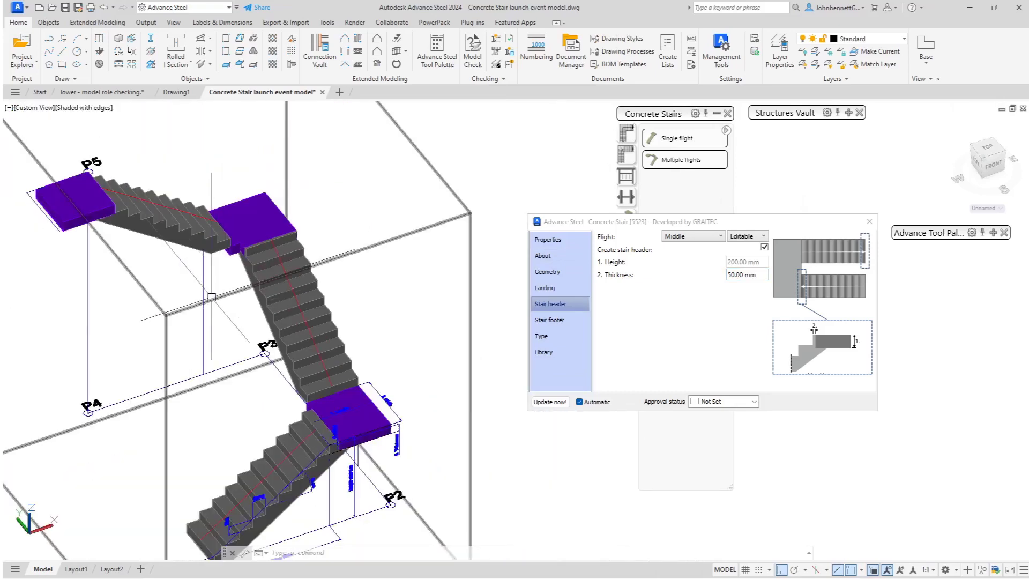
pyautogui.moveTo(211, 296); pyautogui.dragTo(341, 327, button='middle')
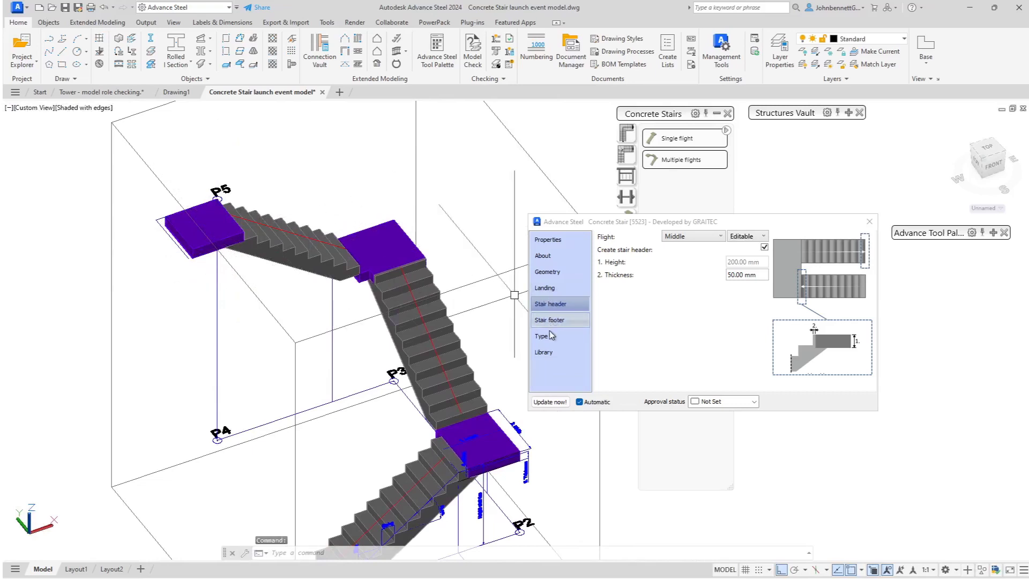
# Customize the flight landings instead of the middle landing, and set flight 2's top landing length to 1150 mm.
pyautogui.click(545, 289)
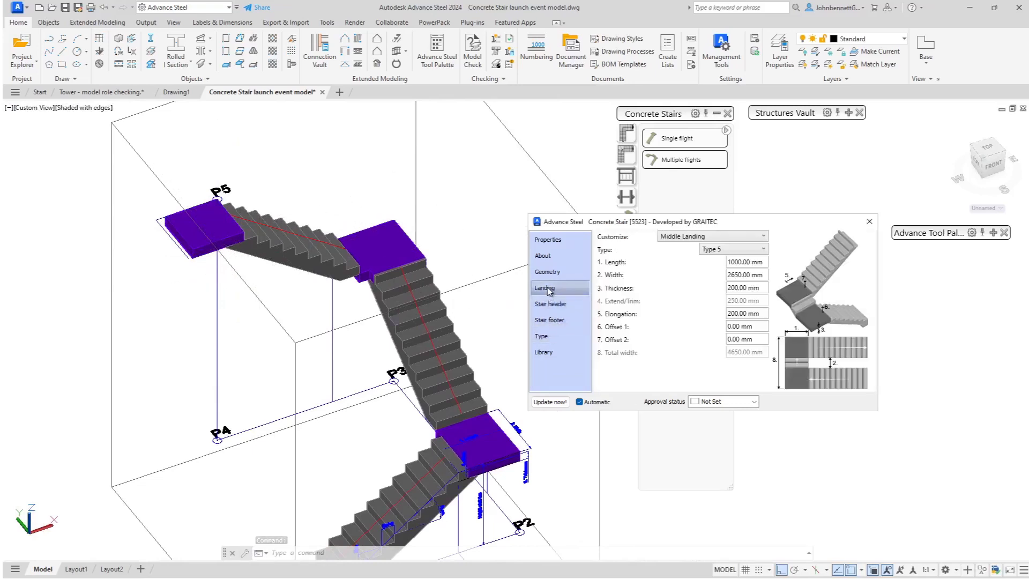
pyautogui.click(690, 237)
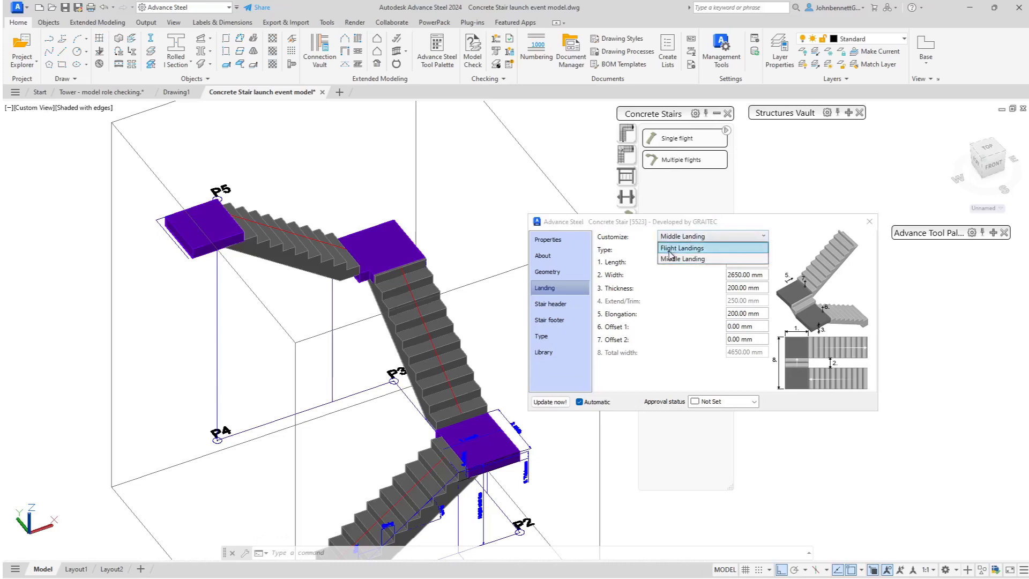
pyautogui.click(670, 250)
pyautogui.click(691, 249)
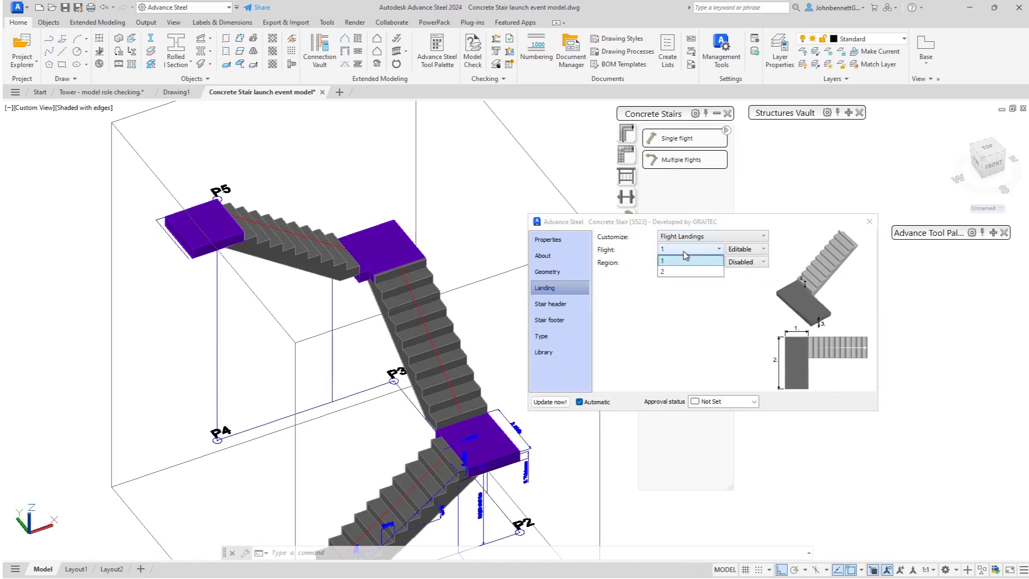
pyautogui.click(669, 272)
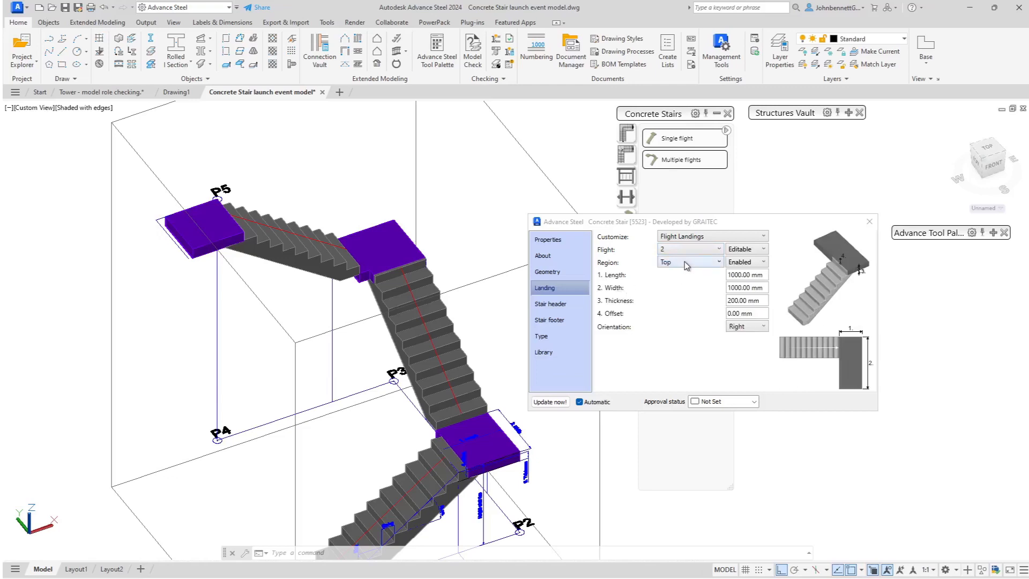
pyautogui.click(743, 273)
pyautogui.click(757, 275)
pyautogui.moveTo(763, 275); pyautogui.dragTo(701, 275)
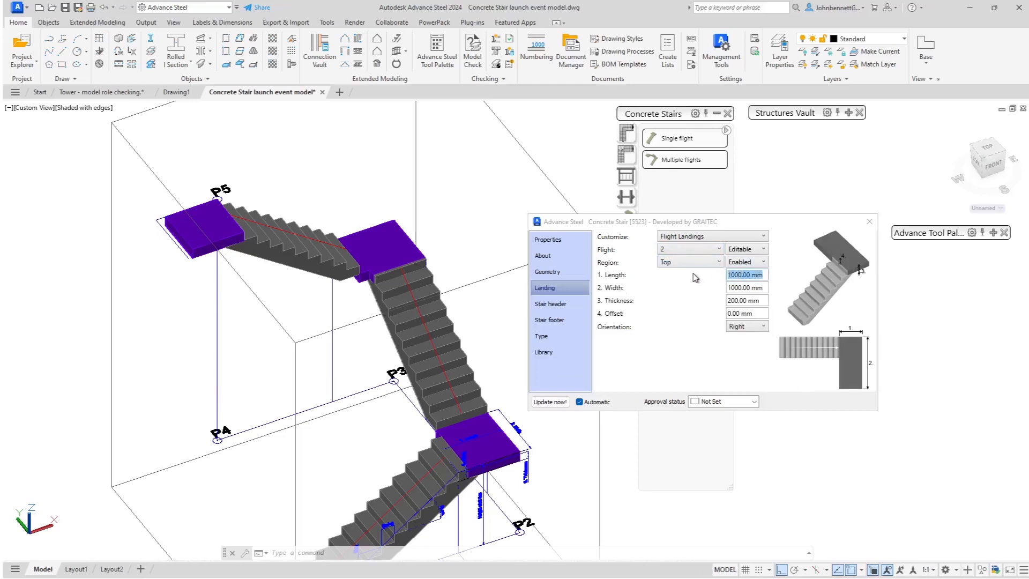
pyautogui.write('1150')
pyautogui.press('Return')
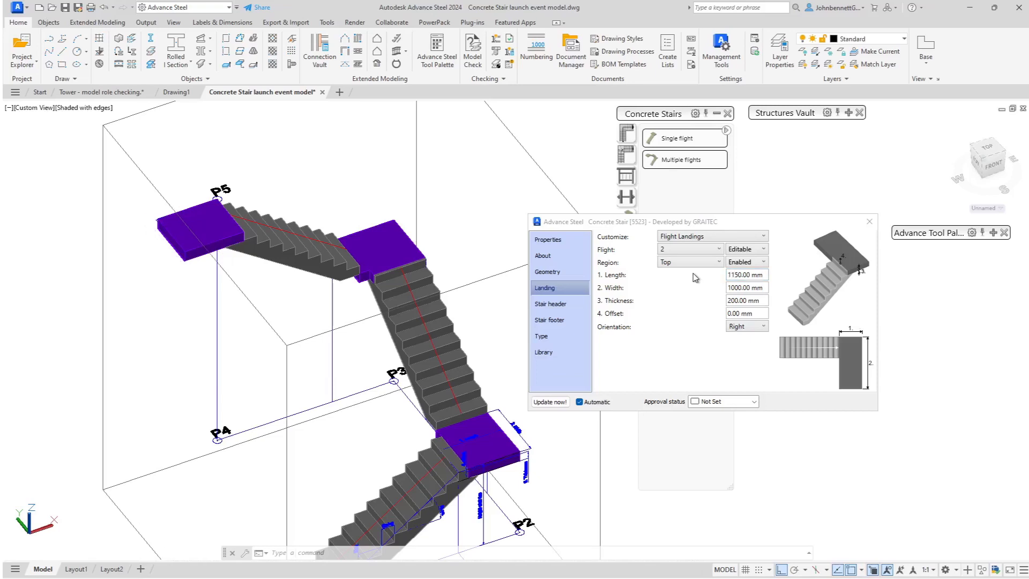
# Set the width of flight 2's top landing to 1500 mm.
pyautogui.click(747, 292)
pyautogui.moveTo(763, 289); pyautogui.dragTo(699, 294)
pyautogui.write('1500')
pyautogui.press('Return')
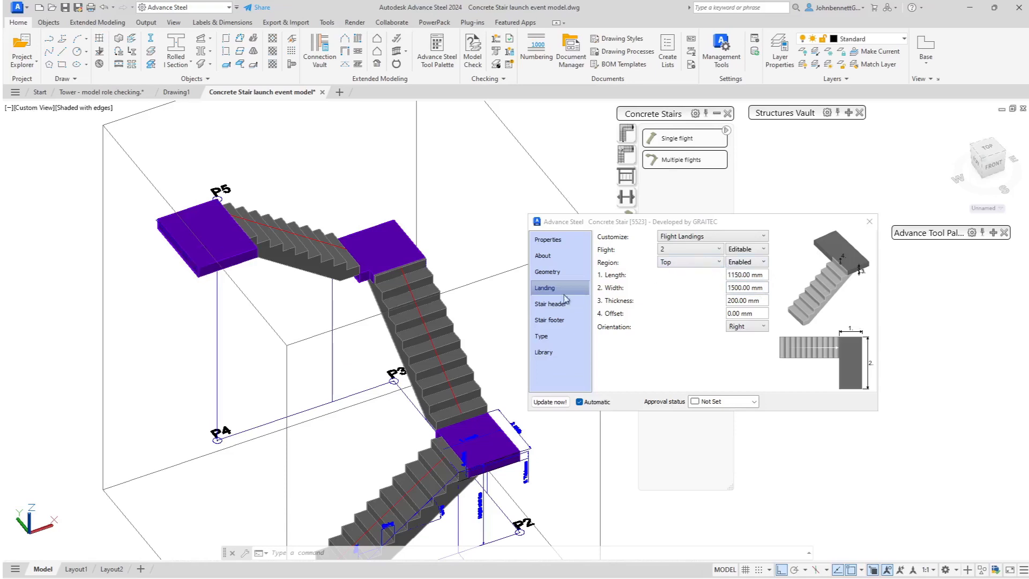
# In the stair header settings, switch to flight 2 and set its header thickness to 50 mm.
pyautogui.click(551, 304)
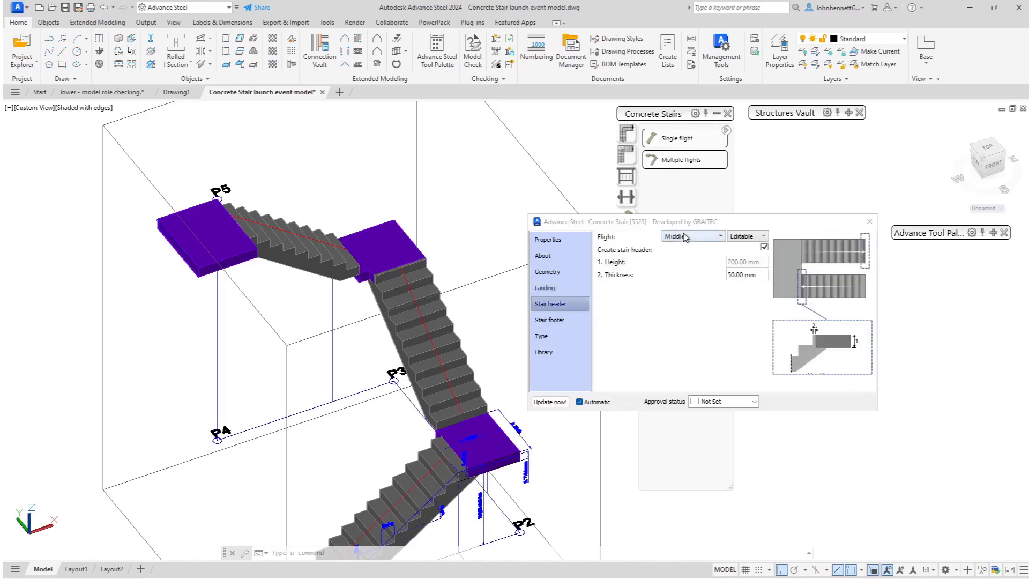
pyautogui.click(692, 236)
pyautogui.click(697, 267)
pyautogui.click(754, 276)
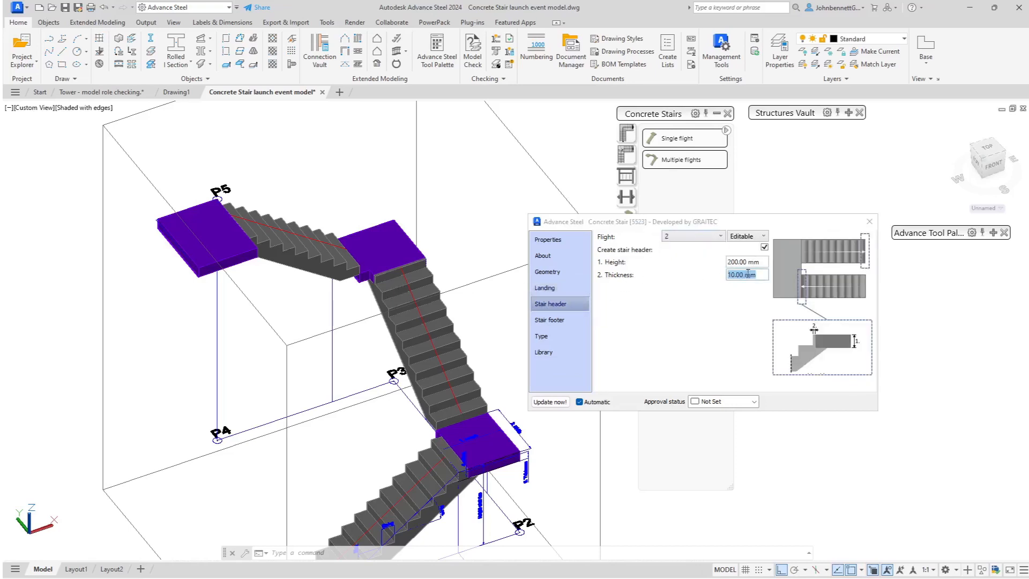
pyautogui.moveTo(762, 275); pyautogui.dragTo(693, 275)
pyautogui.scroll(6, 298, 250)
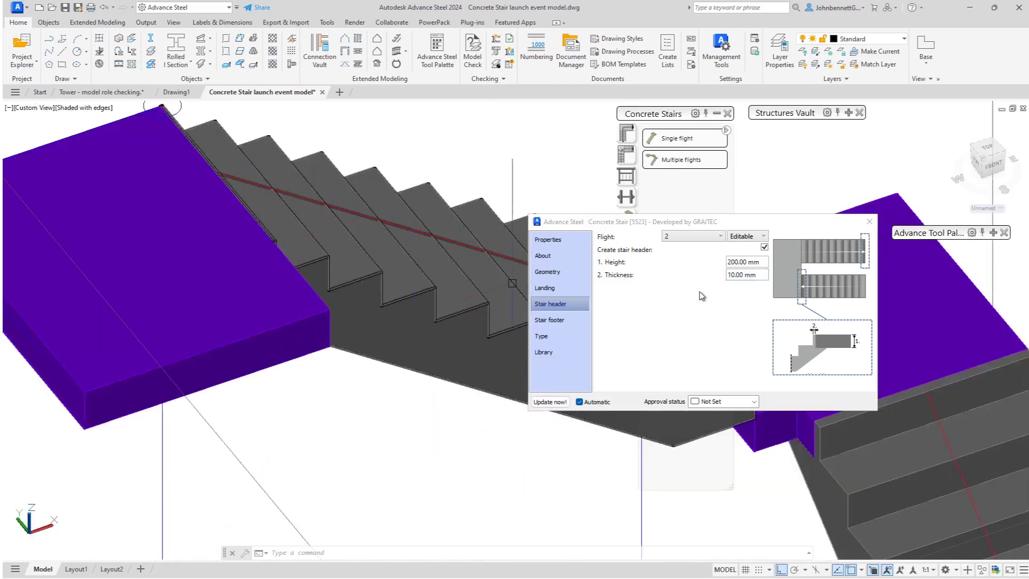
pyautogui.click(755, 275)
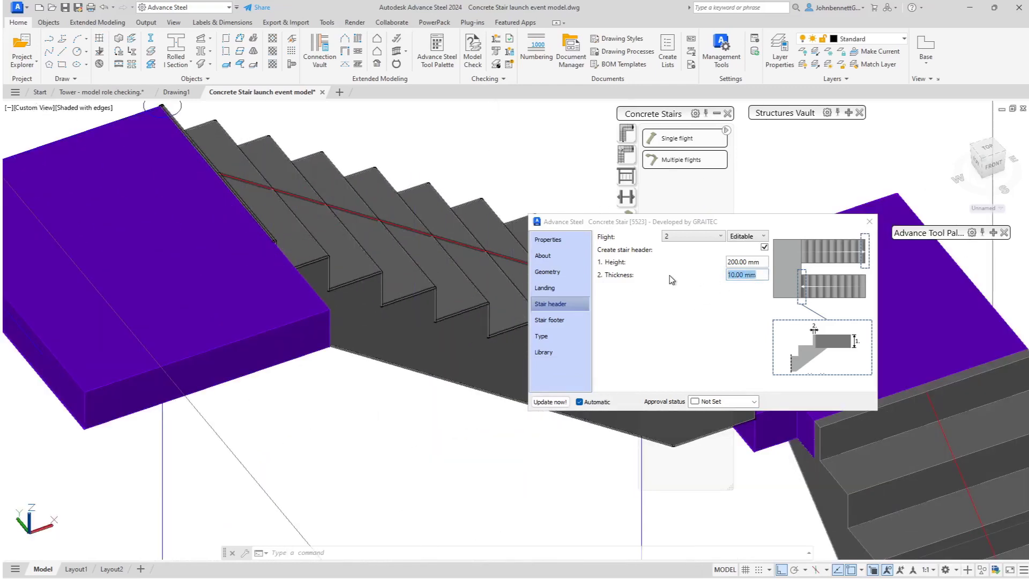
pyautogui.write('50')
pyautogui.press('Return')
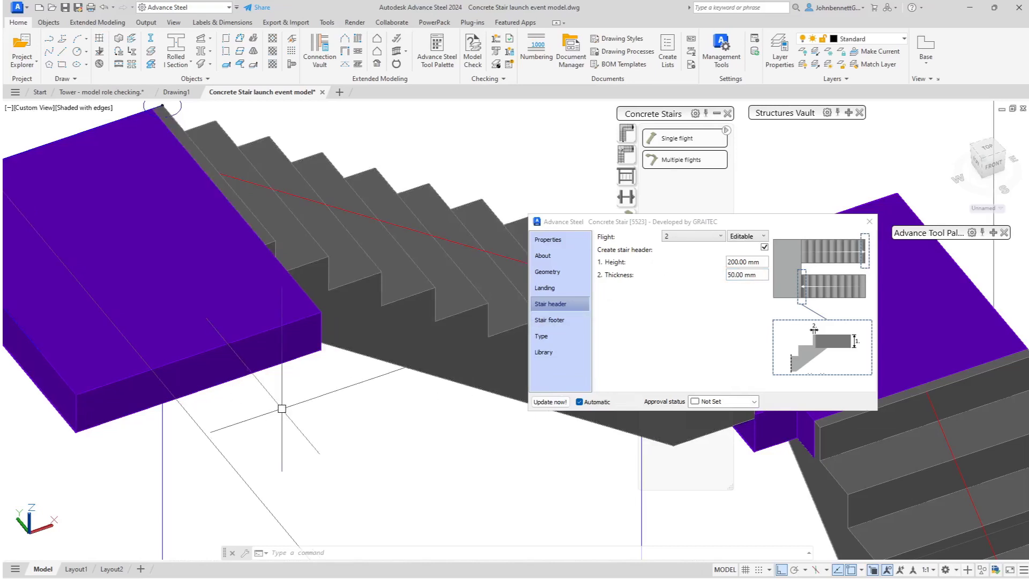
# In the stair footer settings, switch to flight 2 and set its footer height to 380 mm.
pyautogui.scroll(-3, 282, 409)
pyautogui.scroll(-3, 282, 409)
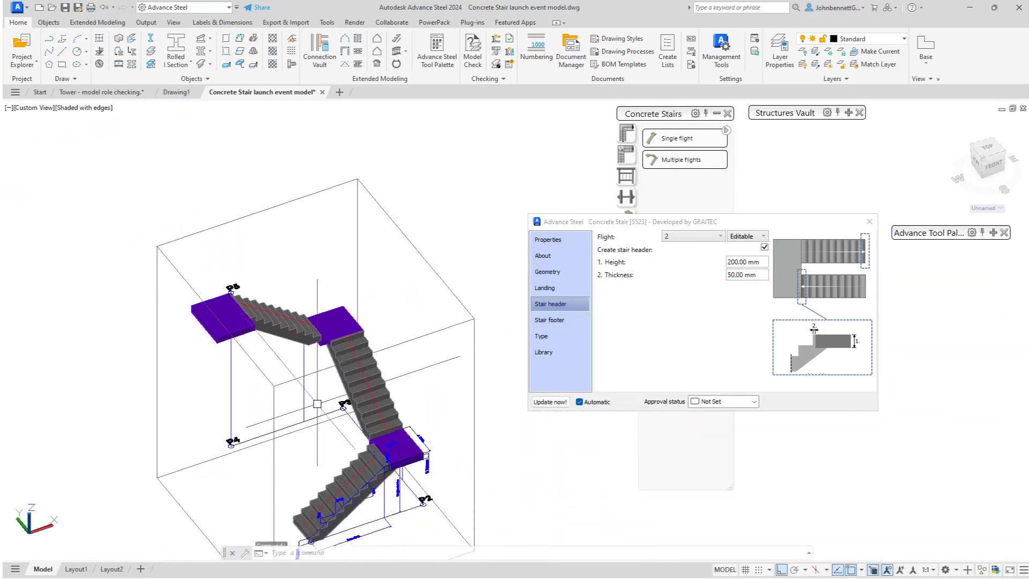
pyautogui.keyDown('shift'); pyautogui.moveTo(335, 412); pyautogui.dragTo(309, 366, button='middle'); pyautogui.keyUp('shift')
pyautogui.press('Escape')
pyautogui.scroll(3, 311, 362)
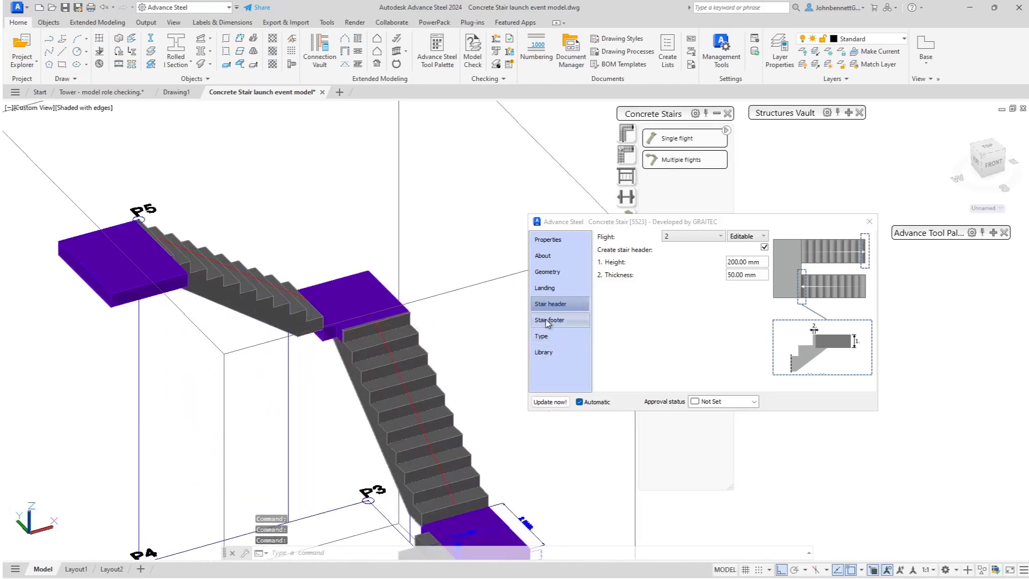
pyautogui.click(543, 320)
pyautogui.click(685, 239)
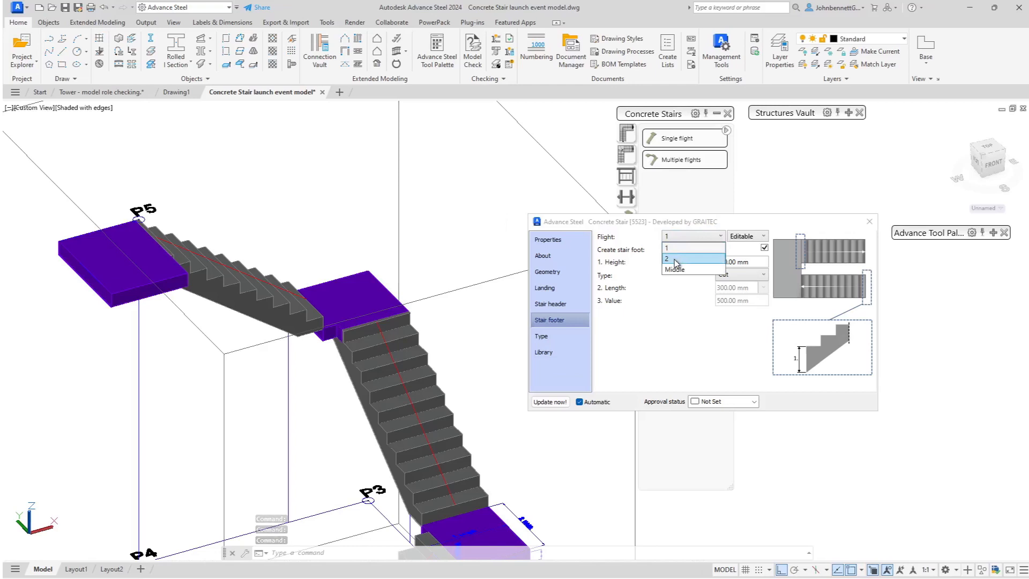
pyautogui.click(674, 262)
pyautogui.click(760, 261)
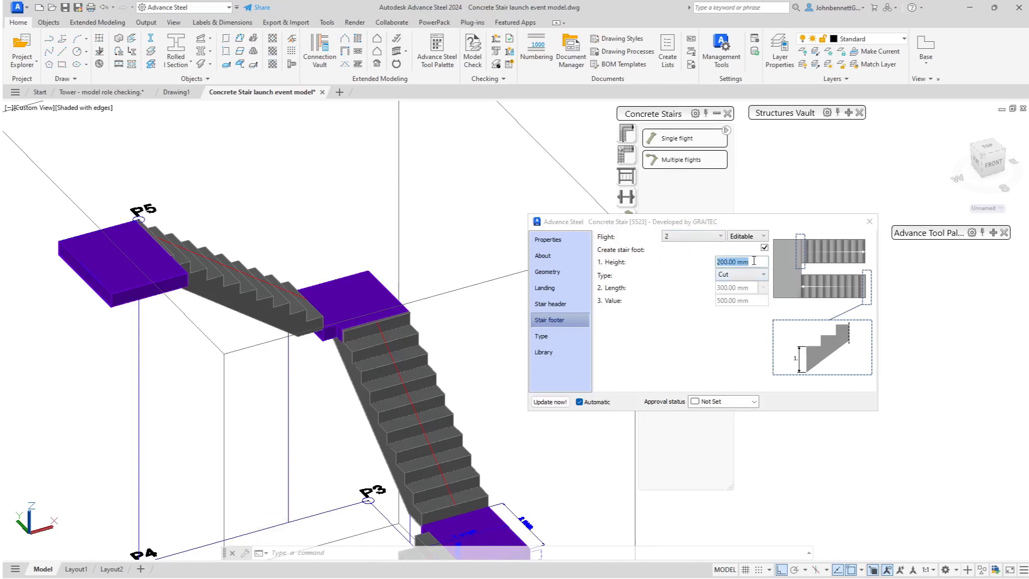
pyautogui.click(760, 261)
pyautogui.moveTo(761, 261); pyautogui.dragTo(693, 269)
pyautogui.write('380')
pyautogui.press('Return')
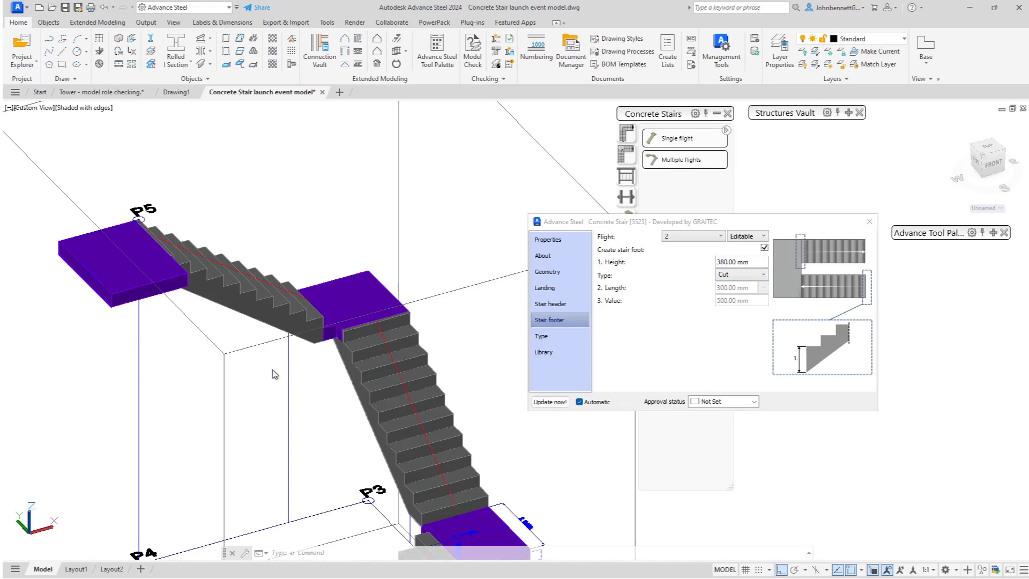
# Switch the stair footer settings to the middle flight and set its footer height to 380 mm.
pyautogui.moveTo(323, 435); pyautogui.dragTo(280, 311, button='middle')
pyautogui.click(716, 240)
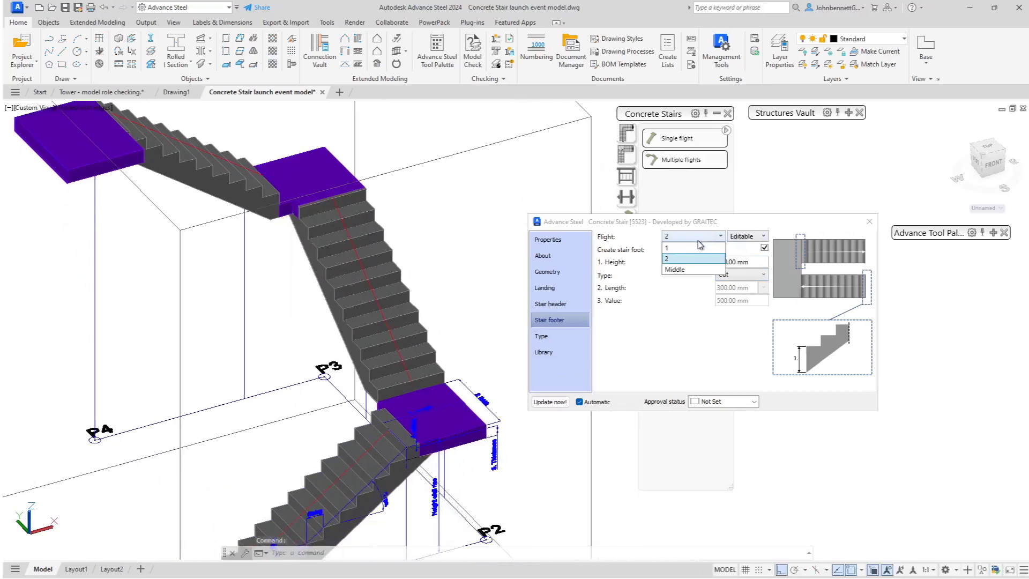
pyautogui.click(670, 275)
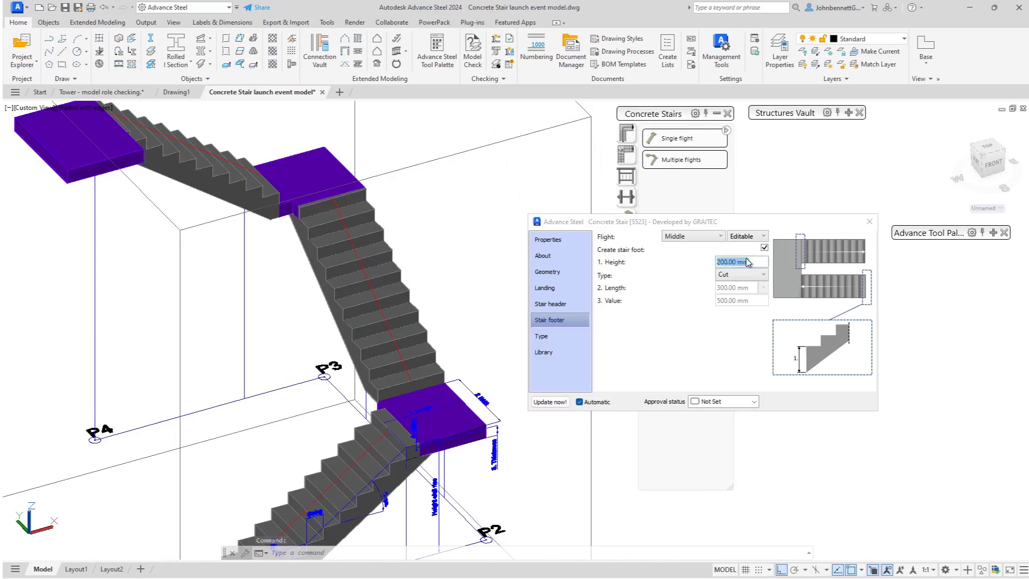
pyautogui.moveTo(756, 261); pyautogui.dragTo(670, 269)
pyautogui.write('380')
pyautogui.press('Return')
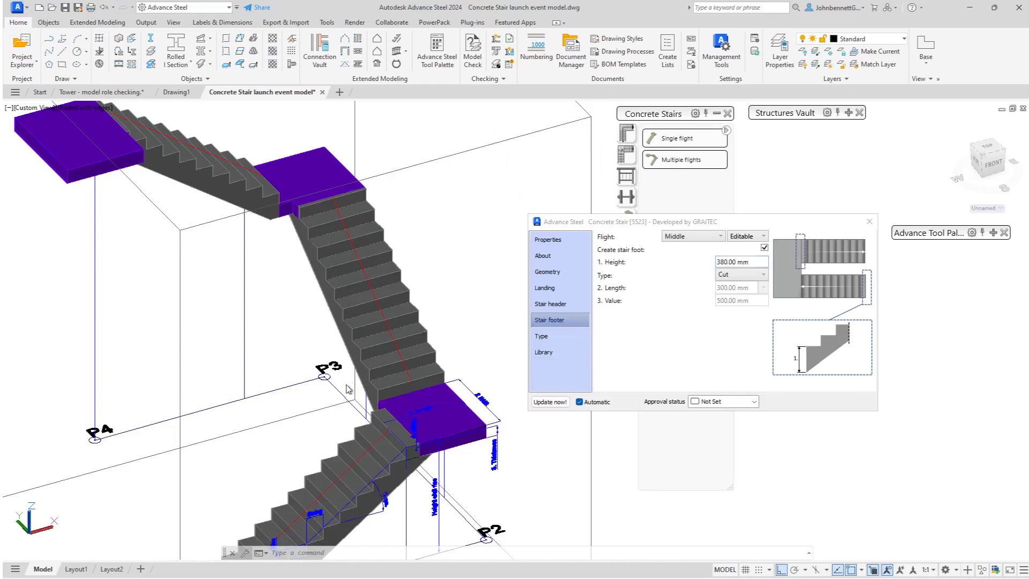
# In the stair's geometry settings, set the replicate factor to 3 to repeat the stair over three storeys.
pyautogui.keyDown('shift'); pyautogui.moveTo(320, 423); pyautogui.dragTo(284, 394, button='middle'); pyautogui.keyUp('shift')
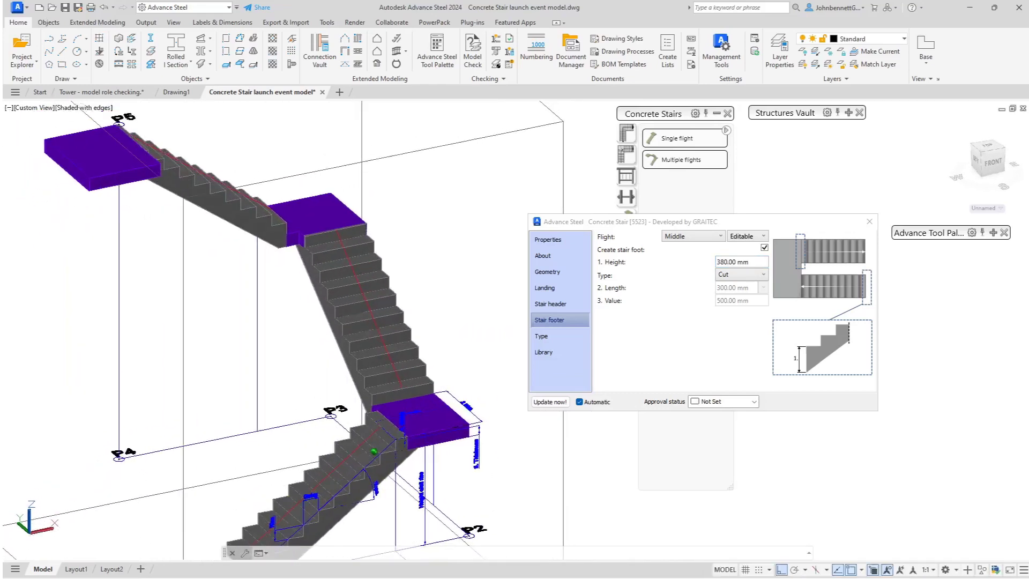
pyautogui.scroll(-6, 278, 391)
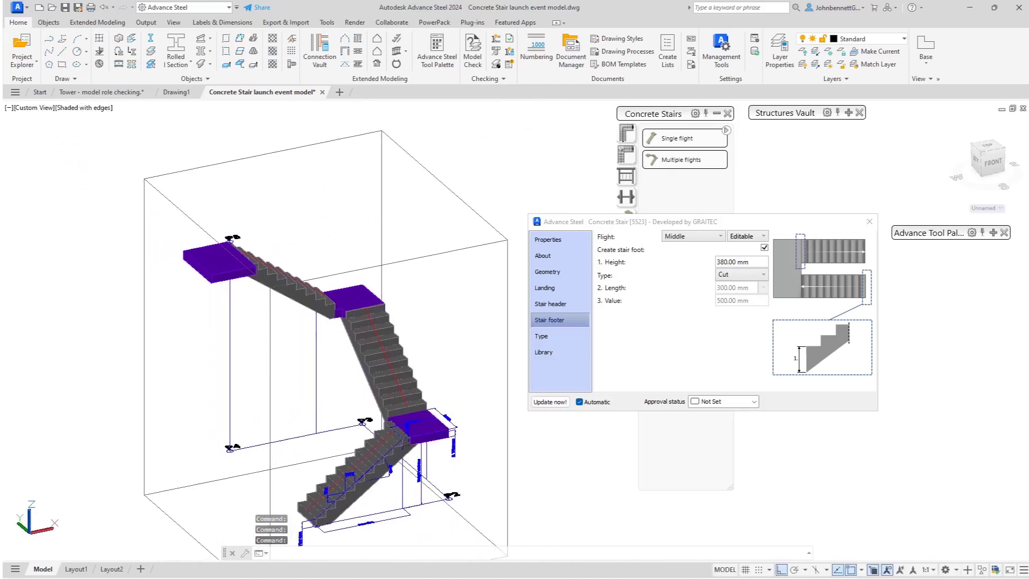
pyautogui.keyDown('shift'); pyautogui.moveTo(317, 399); pyautogui.dragTo(263, 393, button='middle'); pyautogui.keyUp('shift')
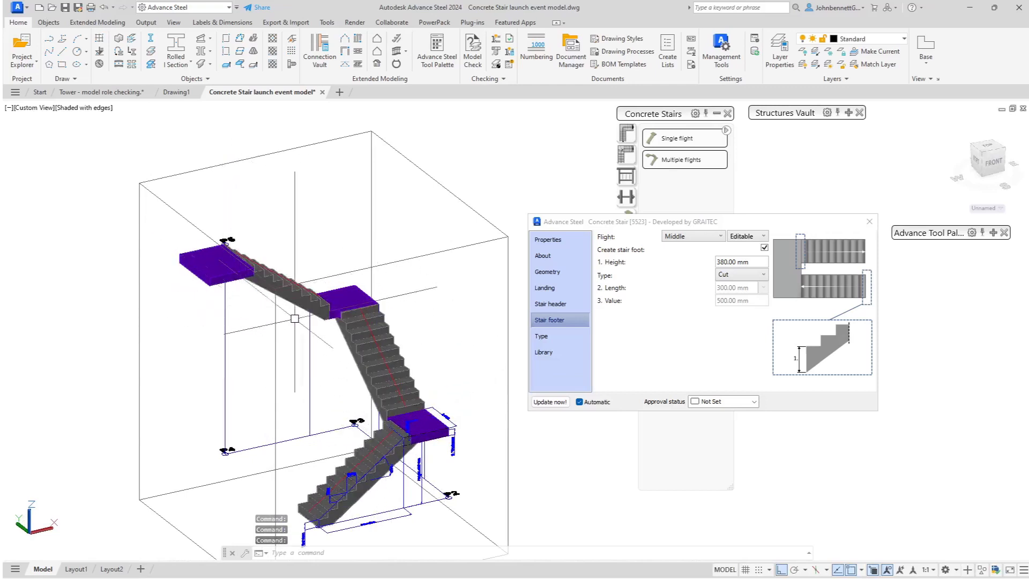
pyautogui.click(546, 272)
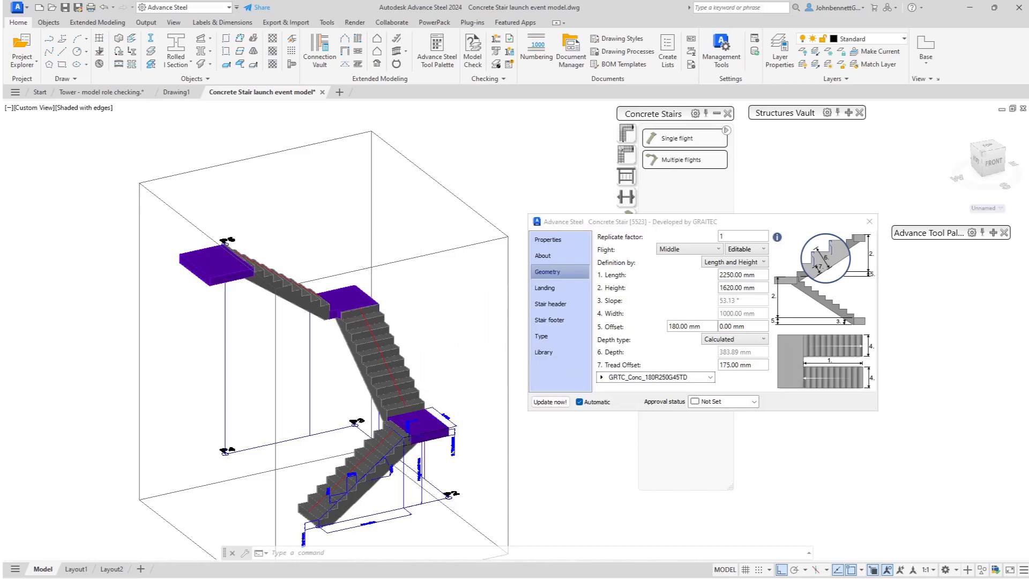
pyautogui.scroll(-2, 418, 317)
pyautogui.moveTo(418, 317); pyautogui.dragTo(403, 346)
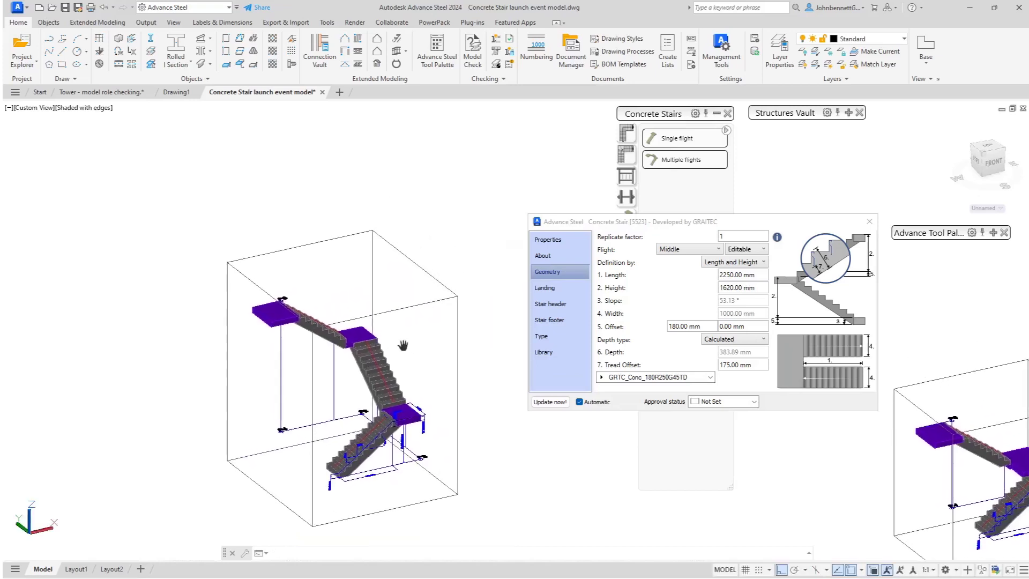
pyautogui.press('Escape')
pyautogui.moveTo(409, 345); pyautogui.dragTo(409, 353, button='middle')
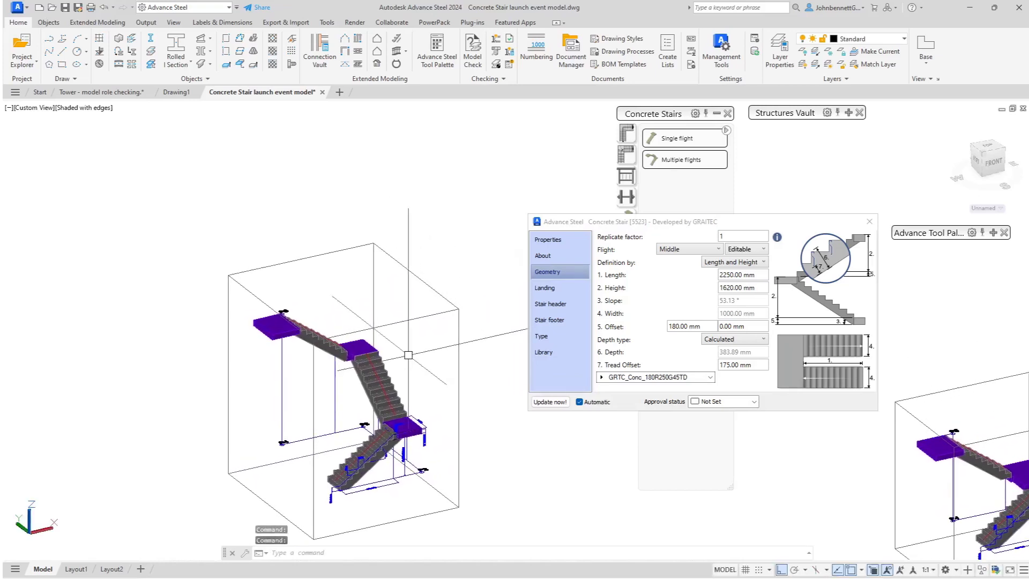
pyautogui.doubleClick(733, 239)
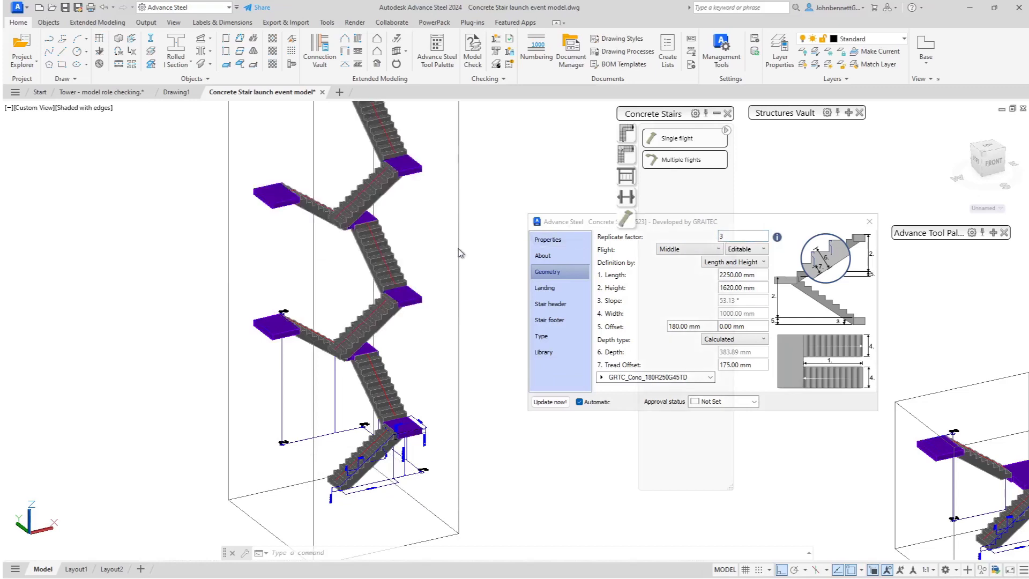
pyautogui.scroll(-3, 329, 256)
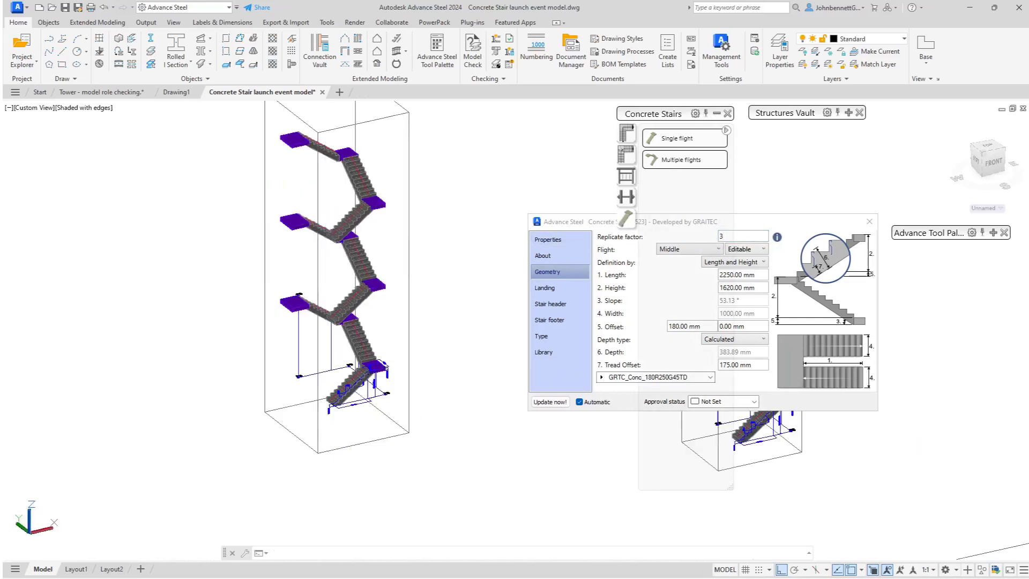
pyautogui.moveTo(329, 257); pyautogui.dragTo(299, 327, button='middle')
pyautogui.press('Escape')
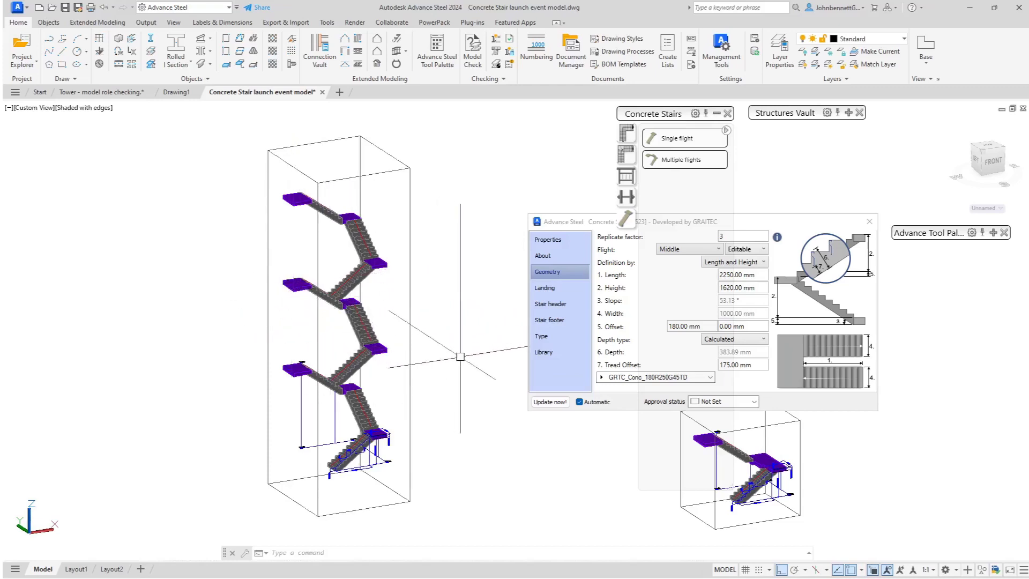
# Close this stair's settings, open the geometry of the other three-storey stair, and set its replicate factor to 10 and flight 1's height to 1720 mm.
pyautogui.scroll(-2, 454, 356)
pyautogui.moveTo(454, 356); pyautogui.dragTo(130, 347, button='middle')
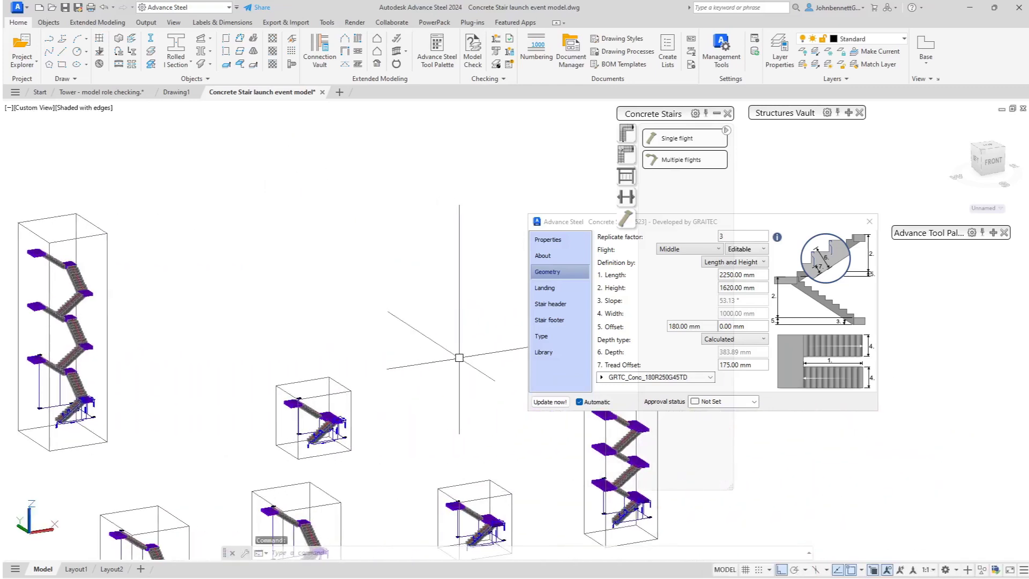
pyautogui.moveTo(440, 357); pyautogui.dragTo(155, 255, button='middle')
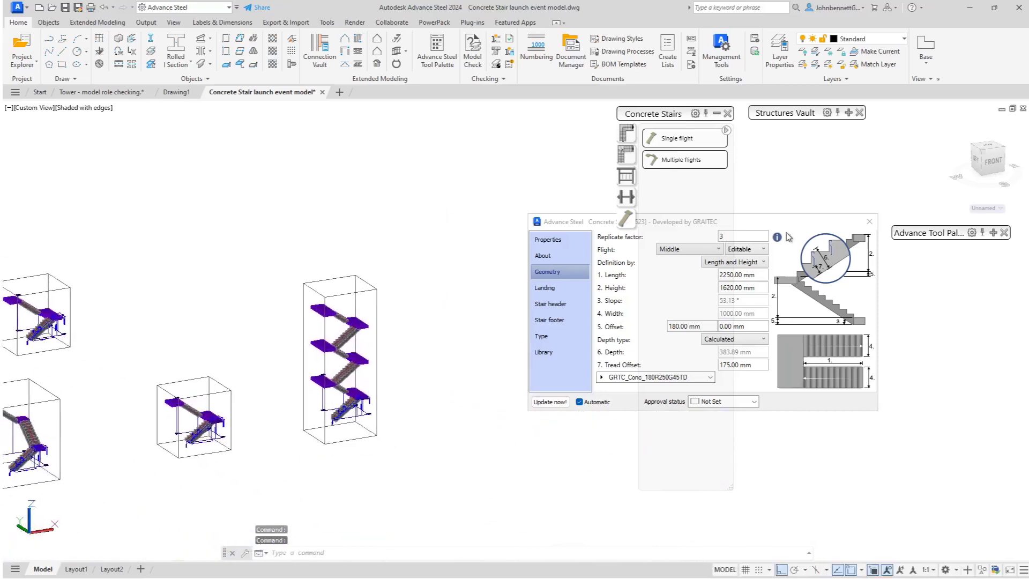
pyautogui.click(868, 222)
pyautogui.scroll(5, 327, 408)
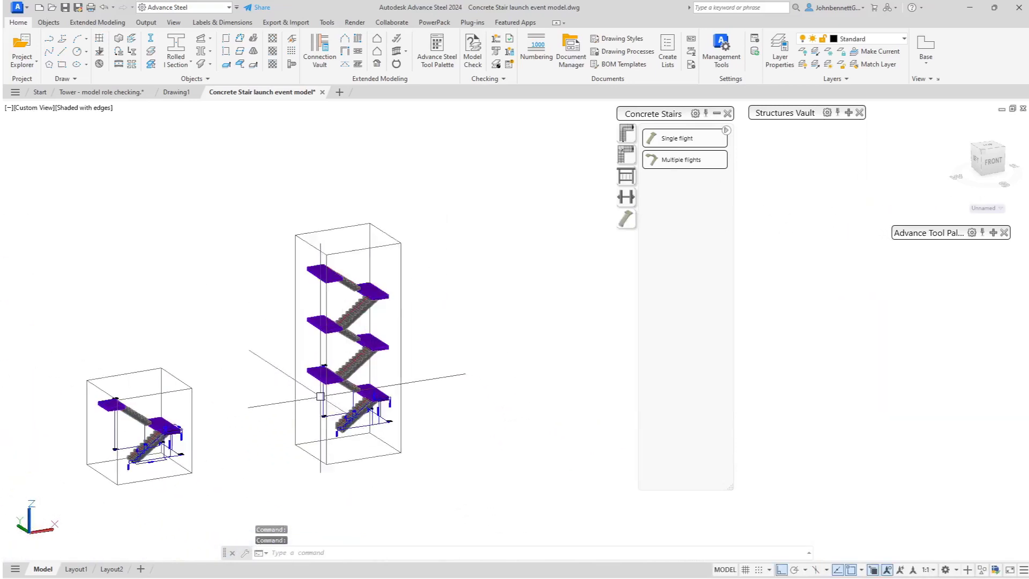
pyautogui.moveTo(347, 407); pyautogui.dragTo(322, 409, button='middle')
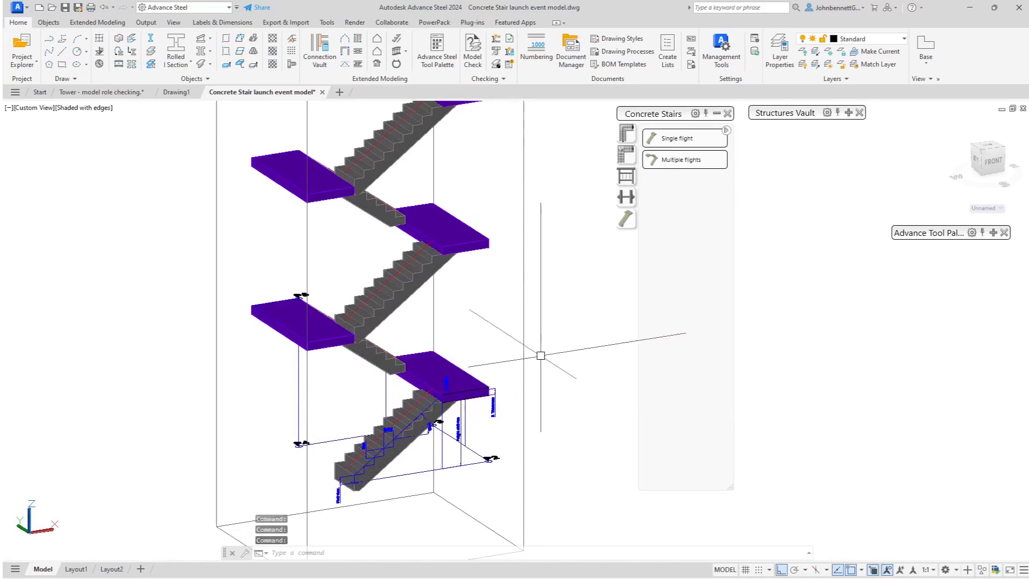
pyautogui.doubleClick(521, 354)
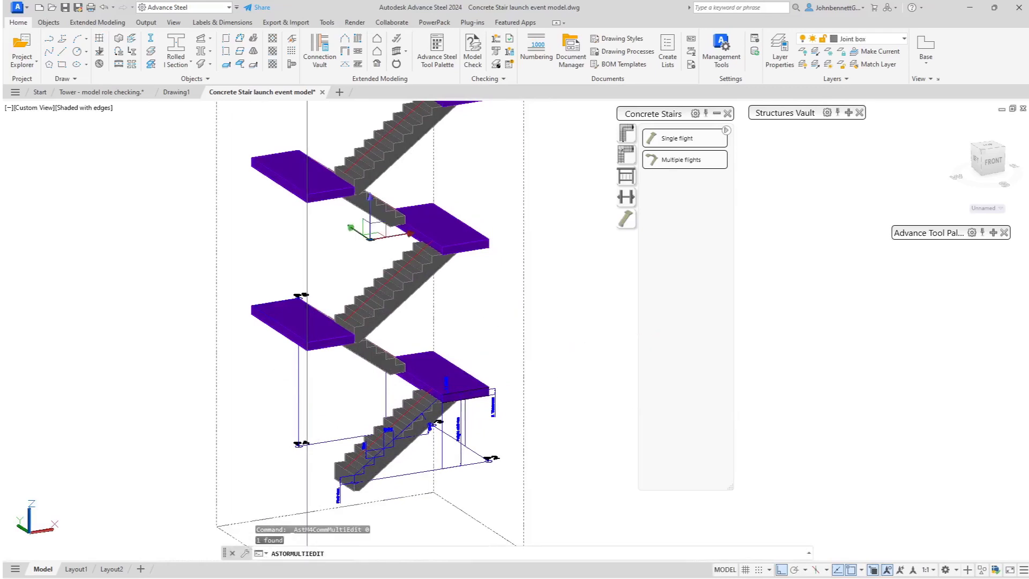
pyautogui.click(552, 275)
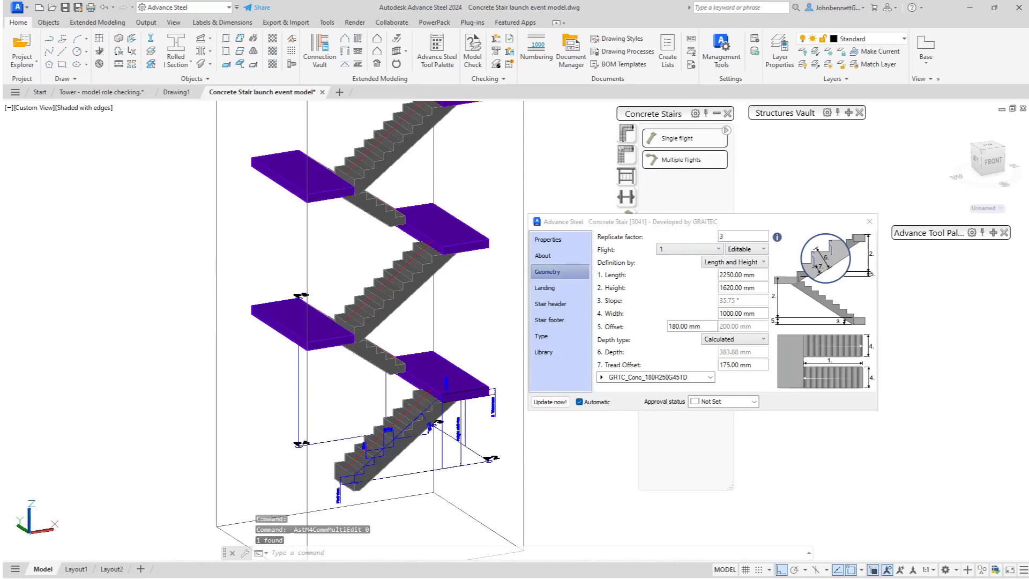
pyautogui.scroll(-4, 209, 337)
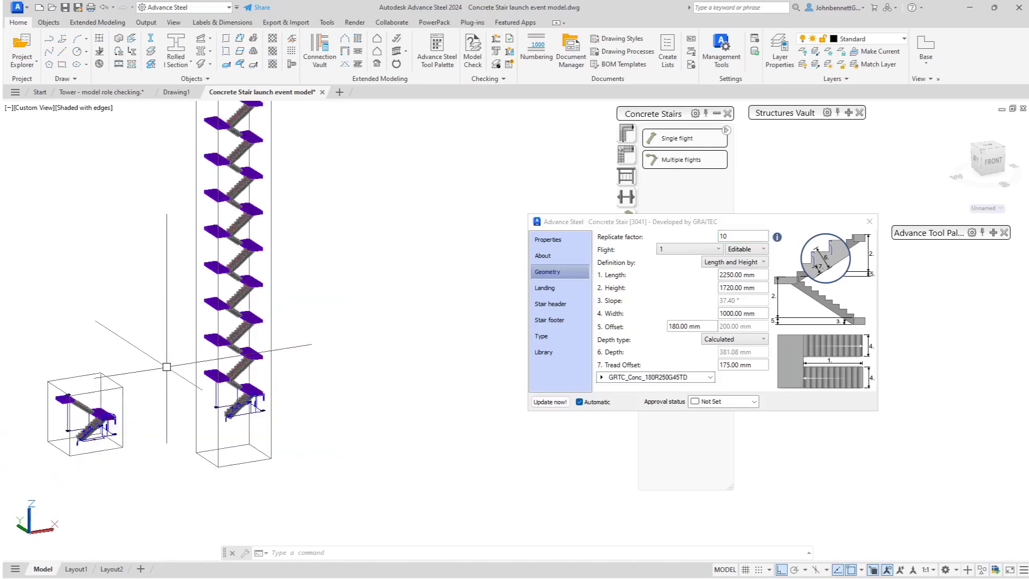
# Examine the separate single-flight stair with its top and bottom landings elsewhere in the model.
pyautogui.scroll(-2, 172, 419)
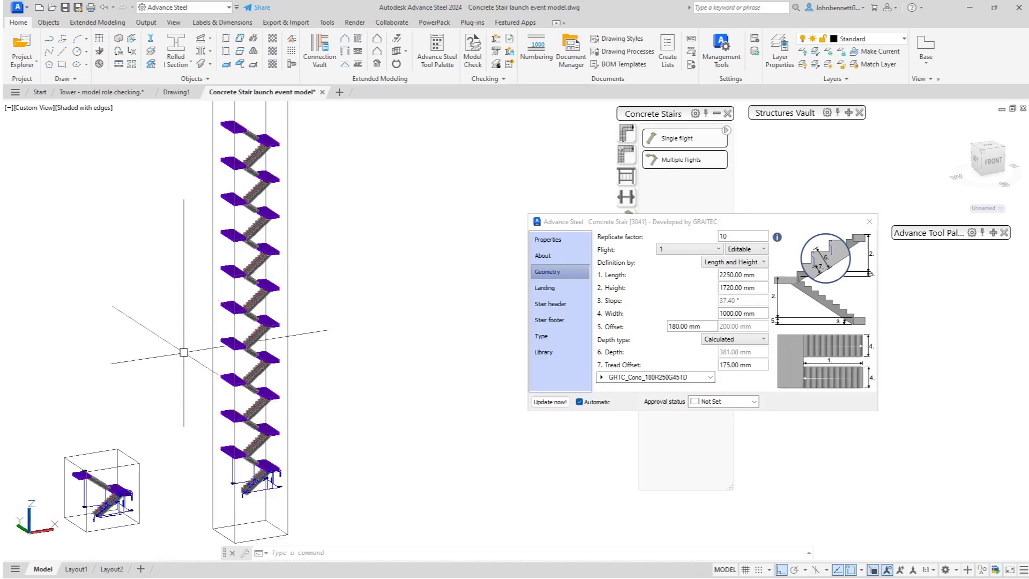
pyautogui.moveTo(181, 390); pyautogui.dragTo(340, 257, button='middle')
pyautogui.scroll(-2, 165, 414)
pyautogui.moveTo(165, 415); pyautogui.dragTo(360, 341, button='middle')
pyautogui.scroll(-4, 172, 389)
pyautogui.moveTo(172, 389); pyautogui.dragTo(406, 354, button='middle')
pyautogui.scroll(3, 267, 355)
pyautogui.scroll(6, 251, 360)
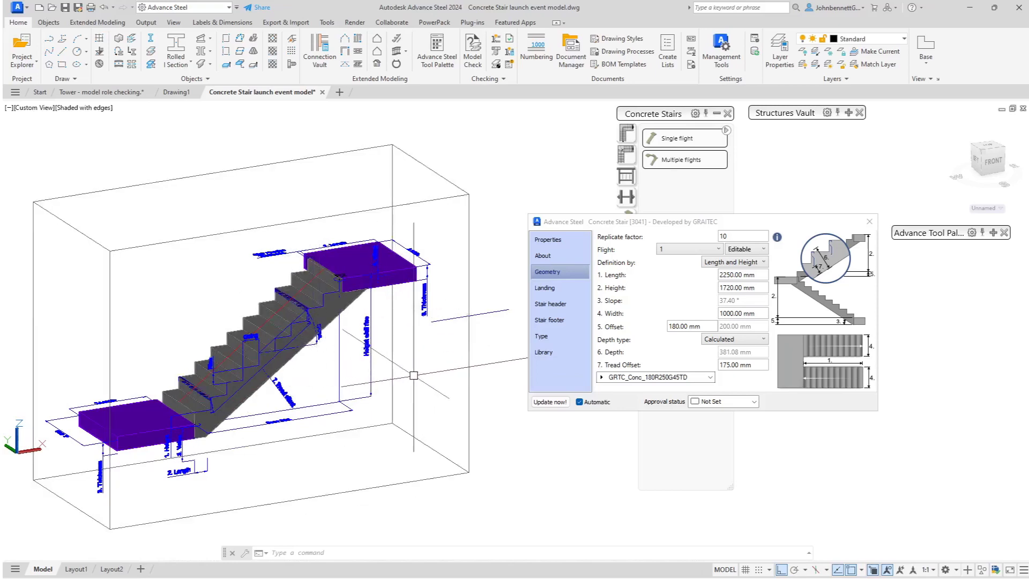
# Return to the tall replicated stair and inspect its repeated flights and landings from another angle.
pyautogui.scroll(-4, 414, 376)
pyautogui.moveTo(413, 376); pyautogui.dragTo(112, 444, button='middle')
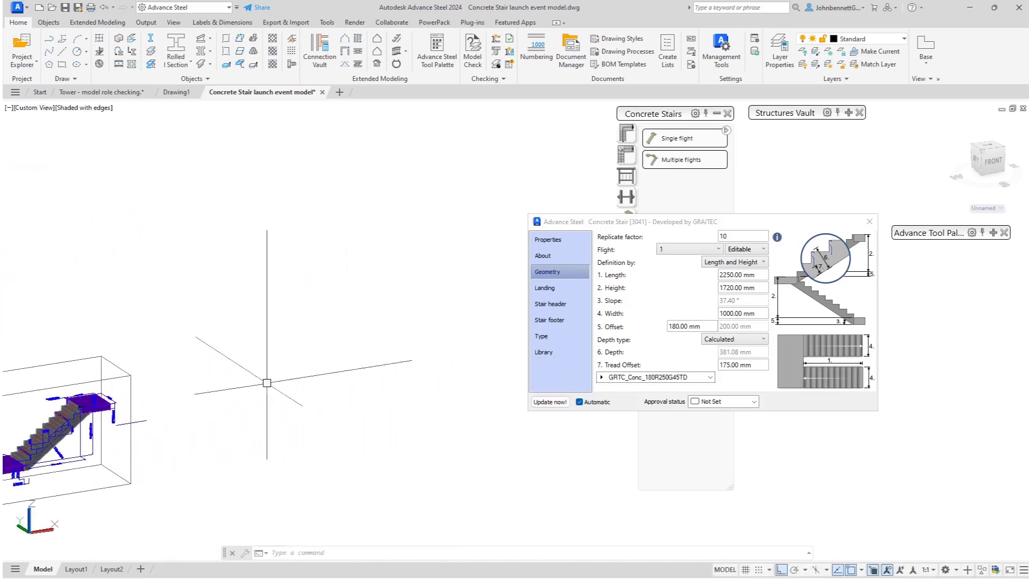
pyautogui.scroll(-3, 299, 363)
pyautogui.scroll(-2, 298, 368)
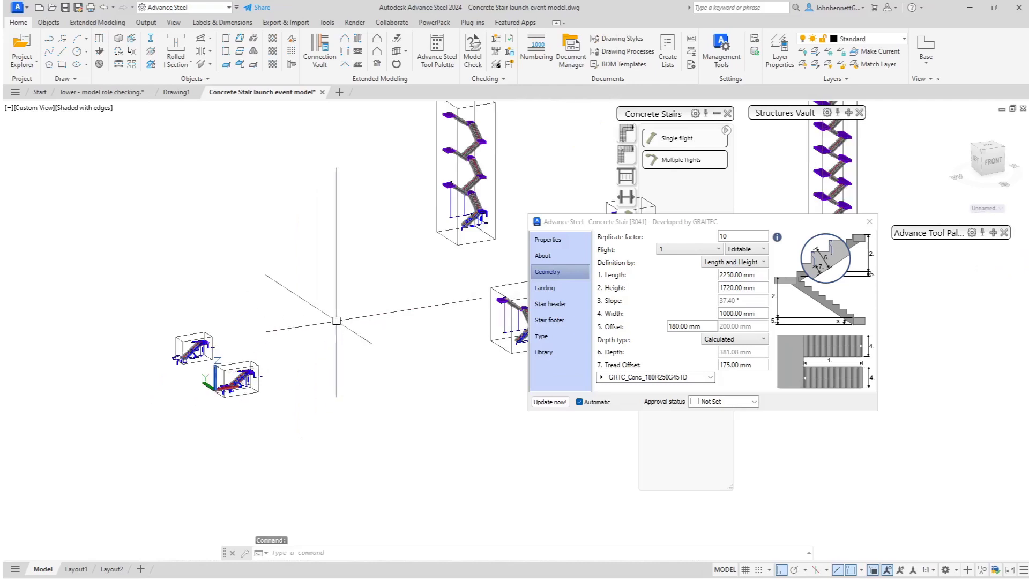
pyautogui.moveTo(401, 289); pyautogui.dragTo(135, 432, button='middle')
pyautogui.moveTo(468, 270); pyautogui.dragTo(234, 338, button='middle')
pyautogui.scroll(5, 330, 426)
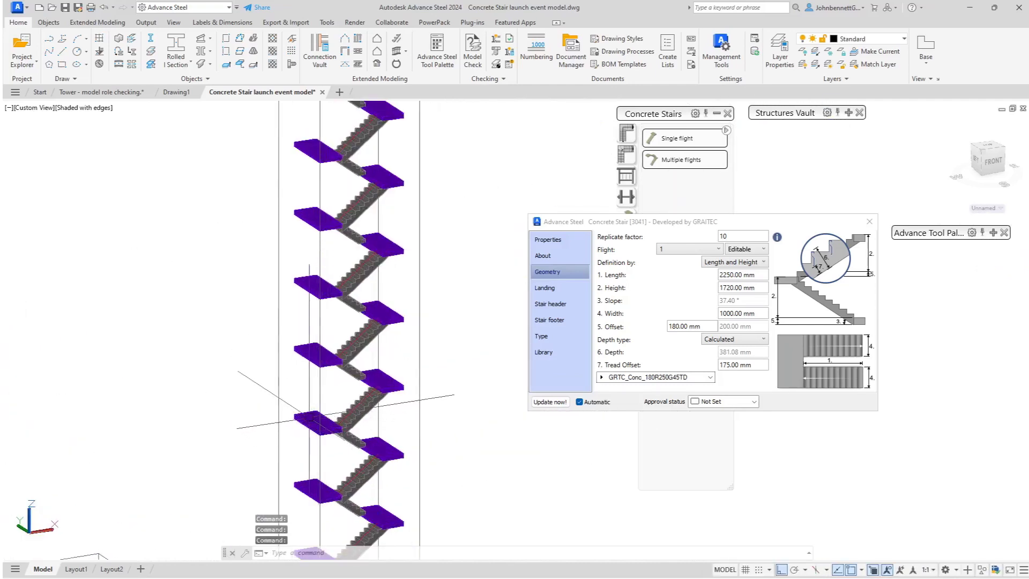
pyautogui.keyDown('shift'); pyautogui.moveTo(291, 388); pyautogui.dragTo(472, 415, button='middle'); pyautogui.keyUp('shift')
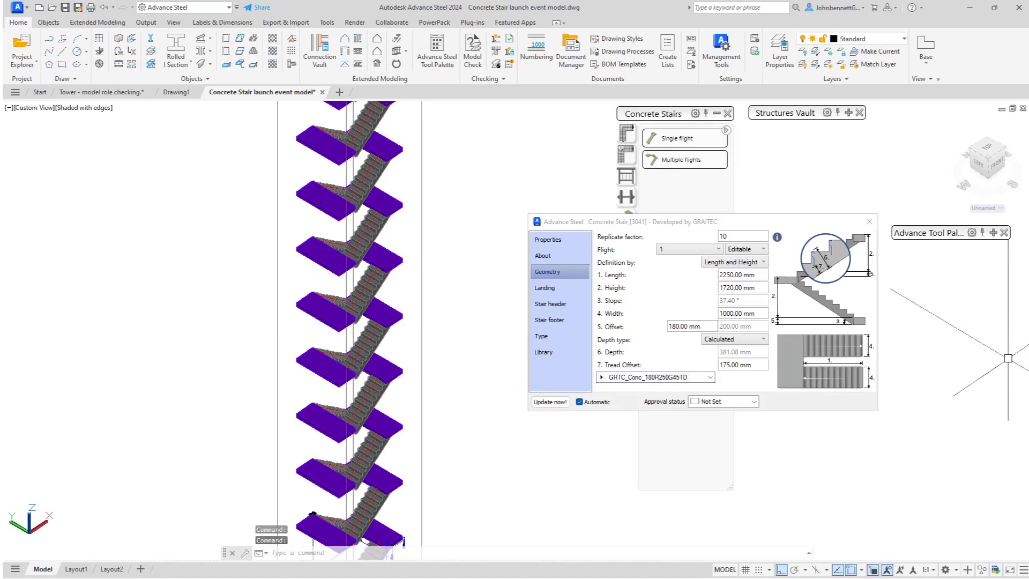